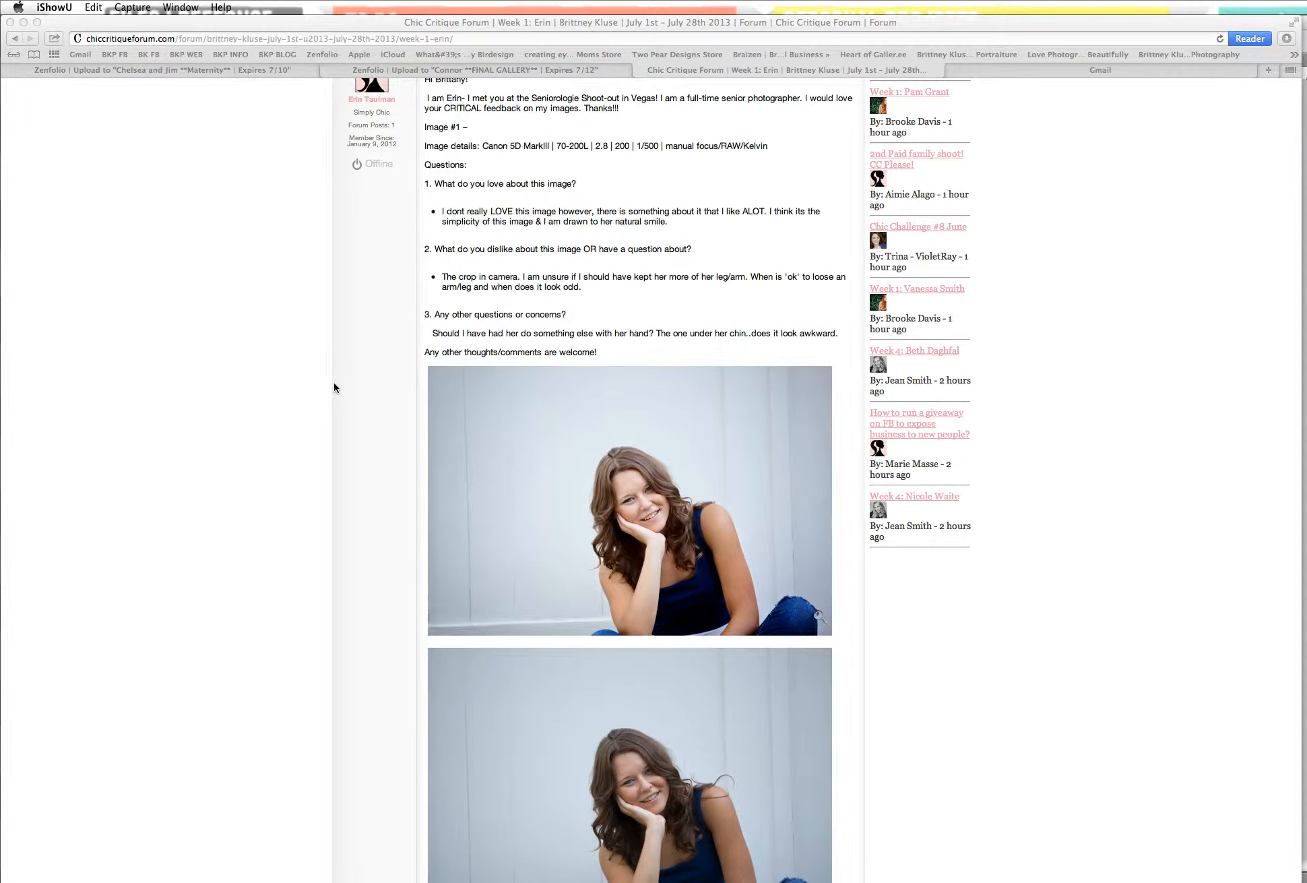
scroll(334, 387, "up", 3)
scroll(334, 386, "down", 2)
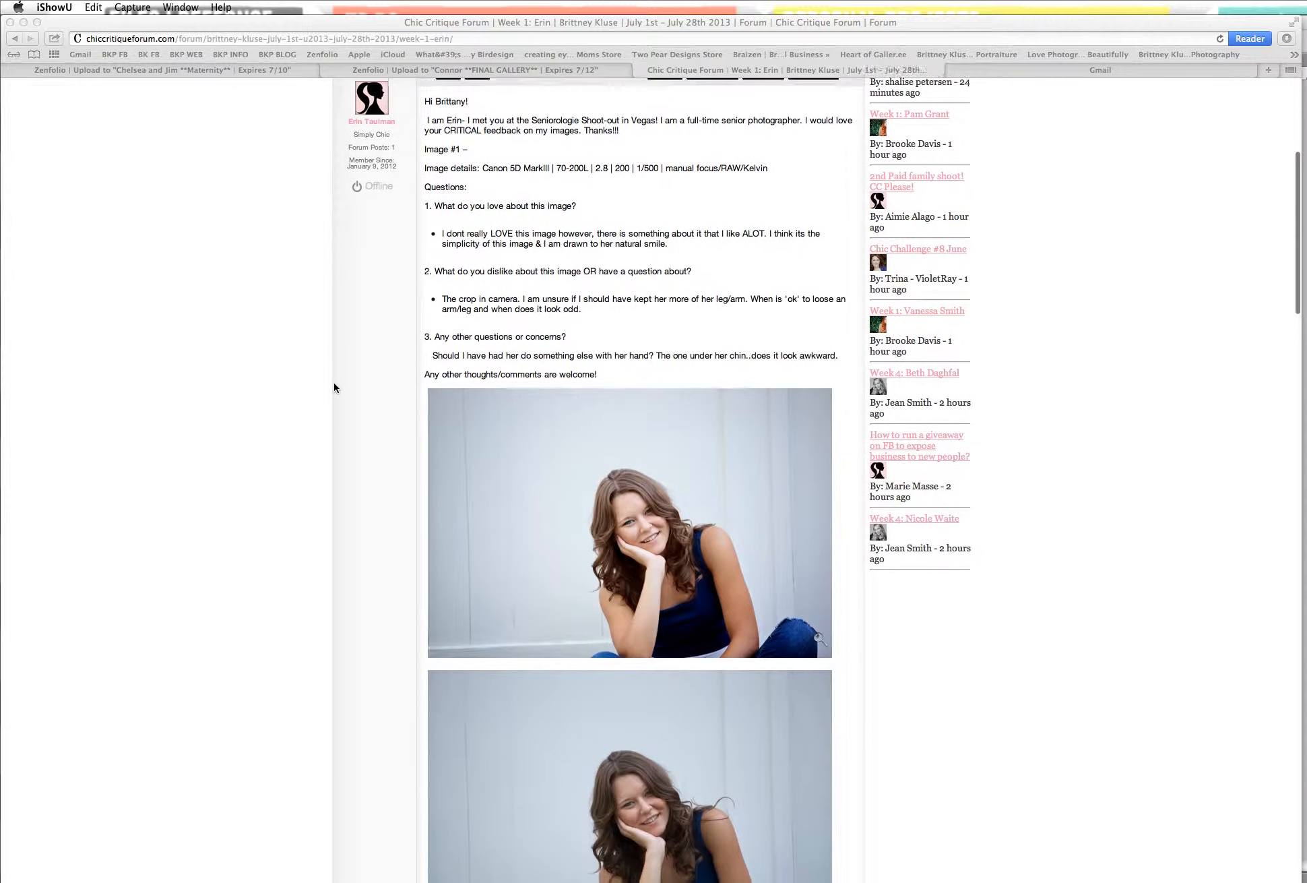
scroll(335, 386, "down", 2)
scroll(334, 387, "down", 1)
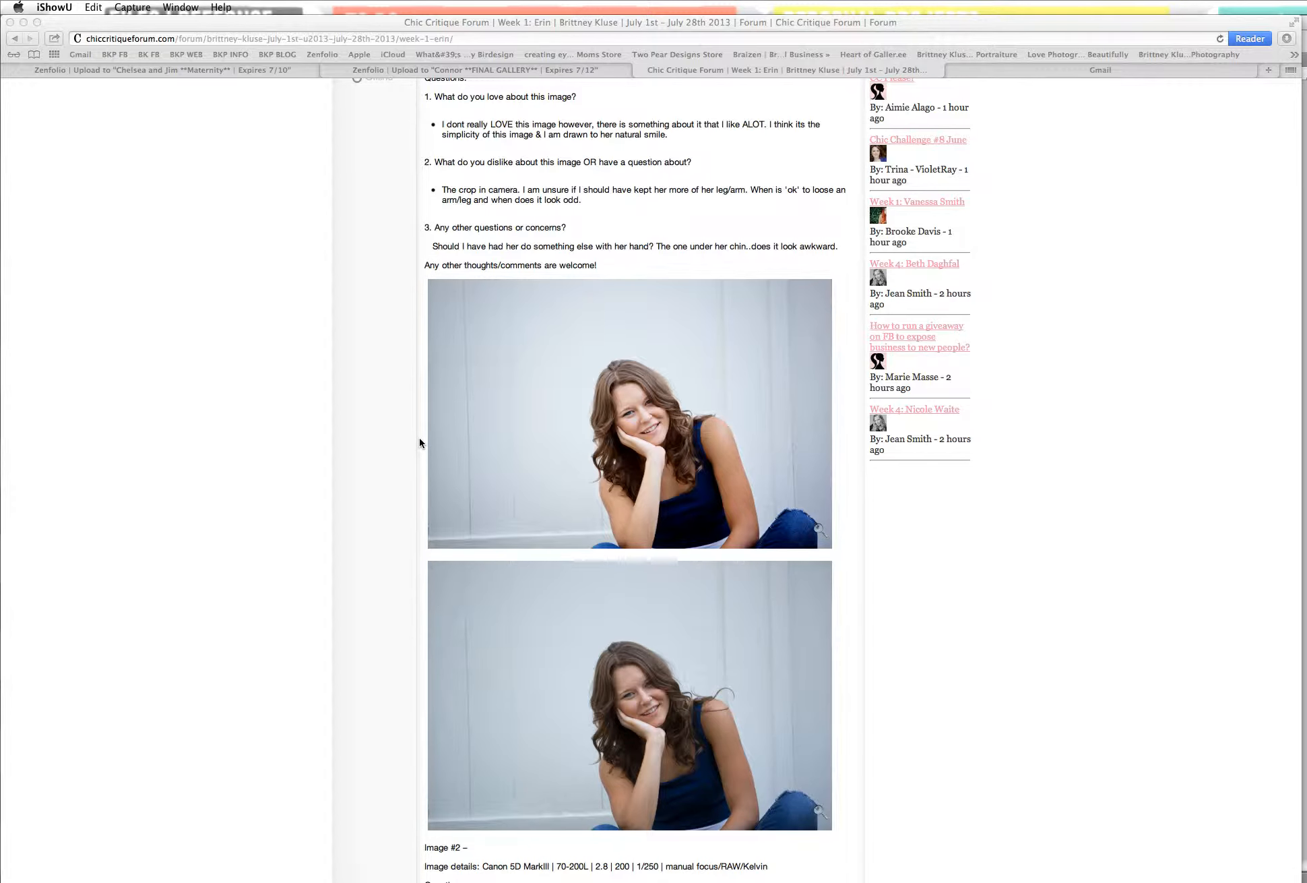
scroll(499, 455, "up", 1)
scroll(500, 455, "up", 1)
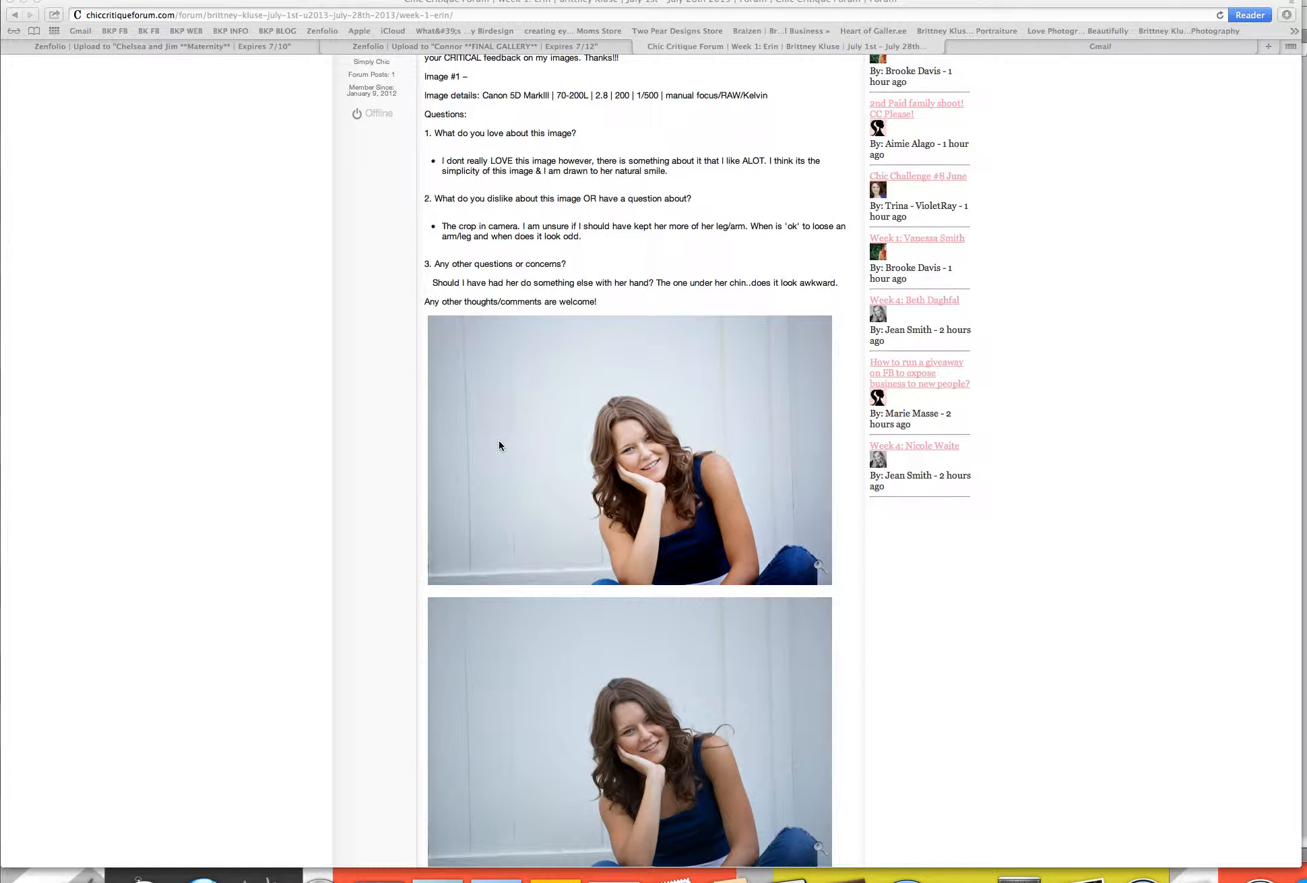
scroll(521, 445, "down", 2)
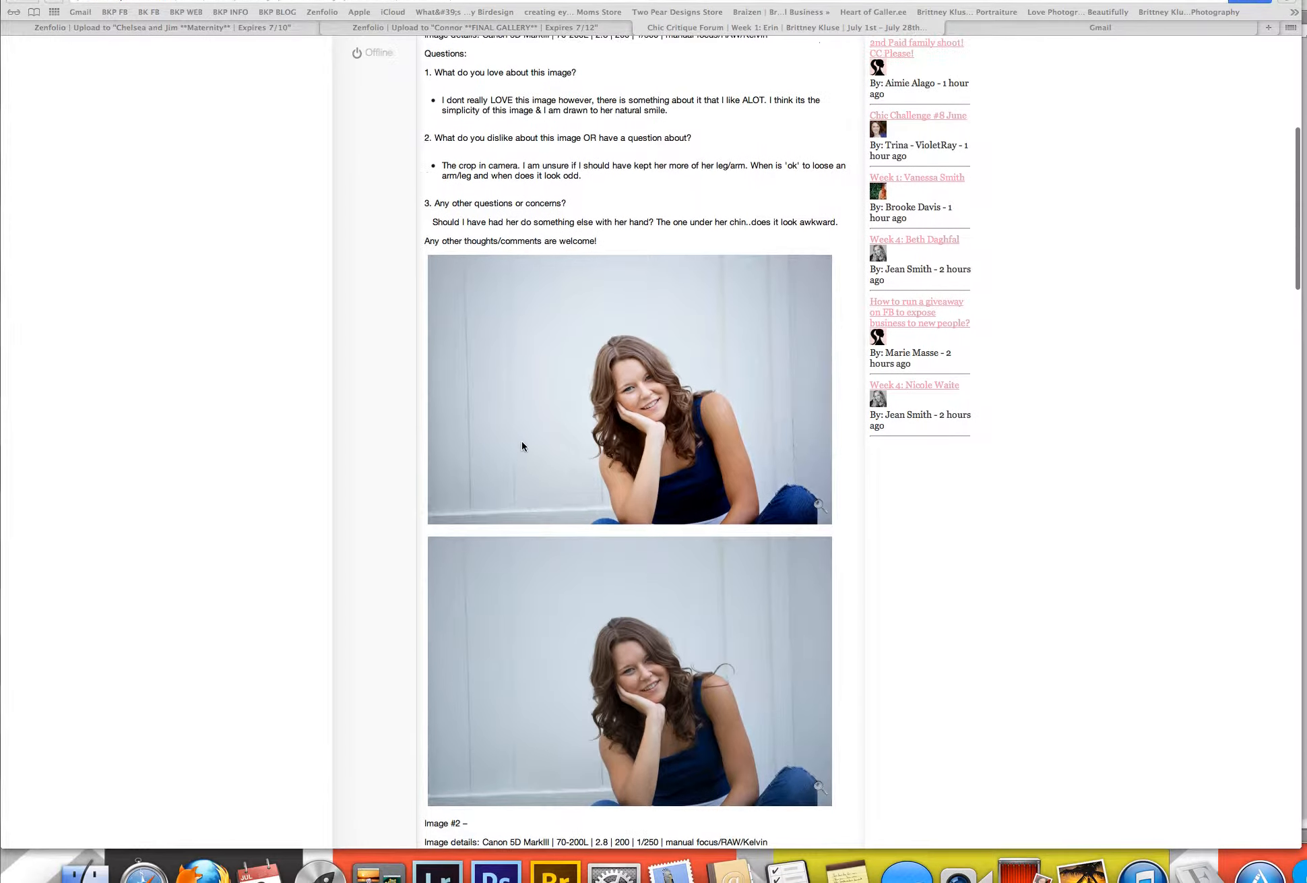
scroll(521, 446, "up", 1)
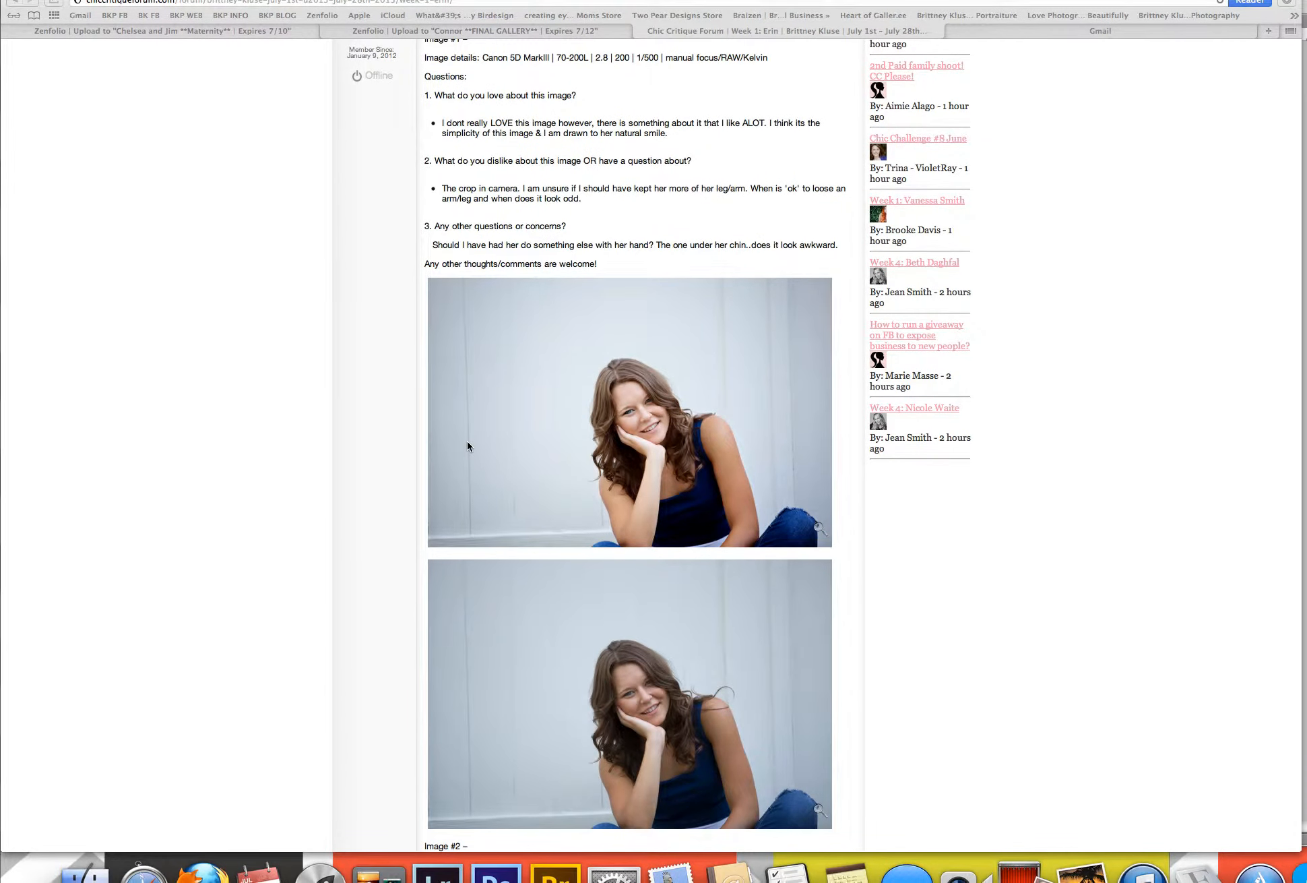
scroll(469, 443, "down", 3)
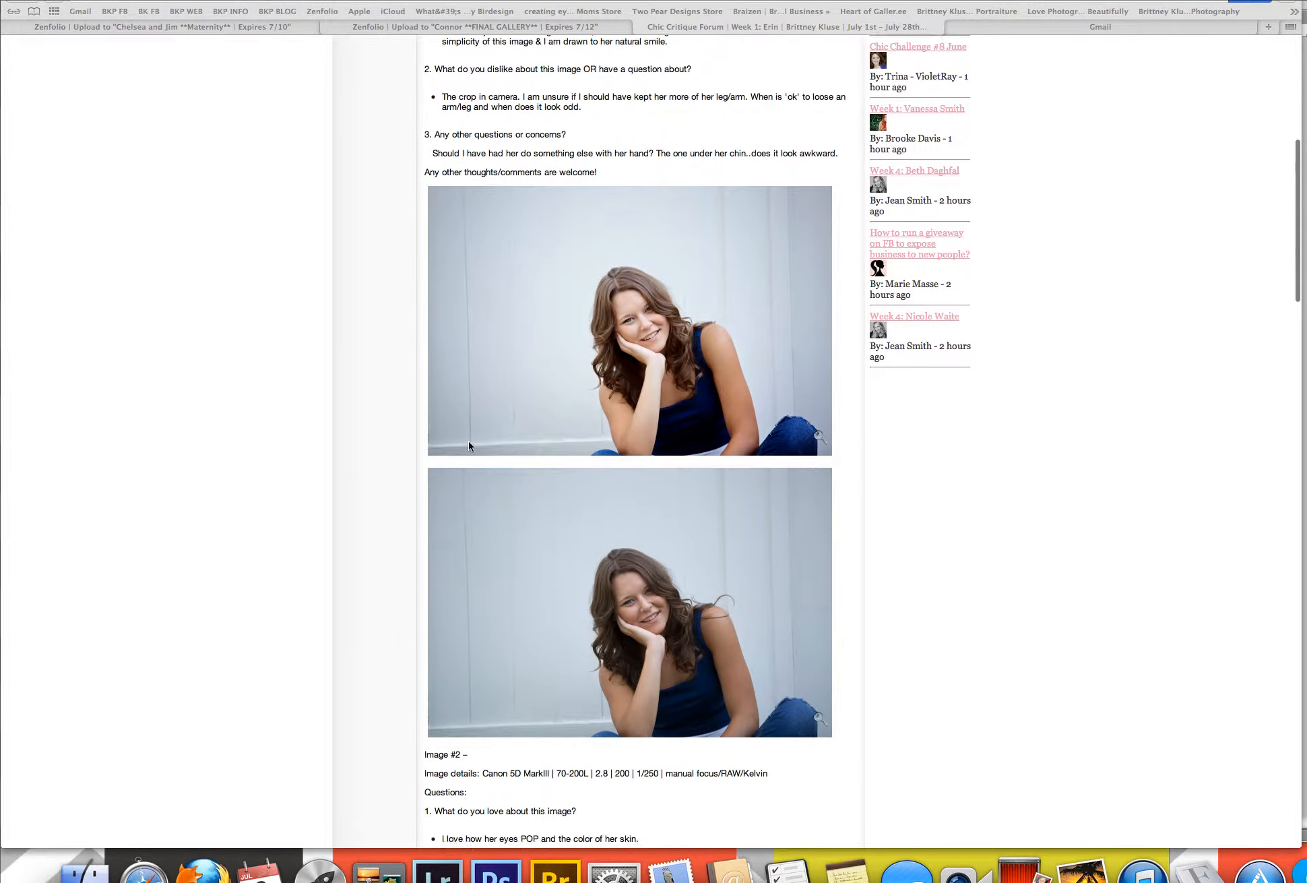
scroll(469, 445, "up", 1)
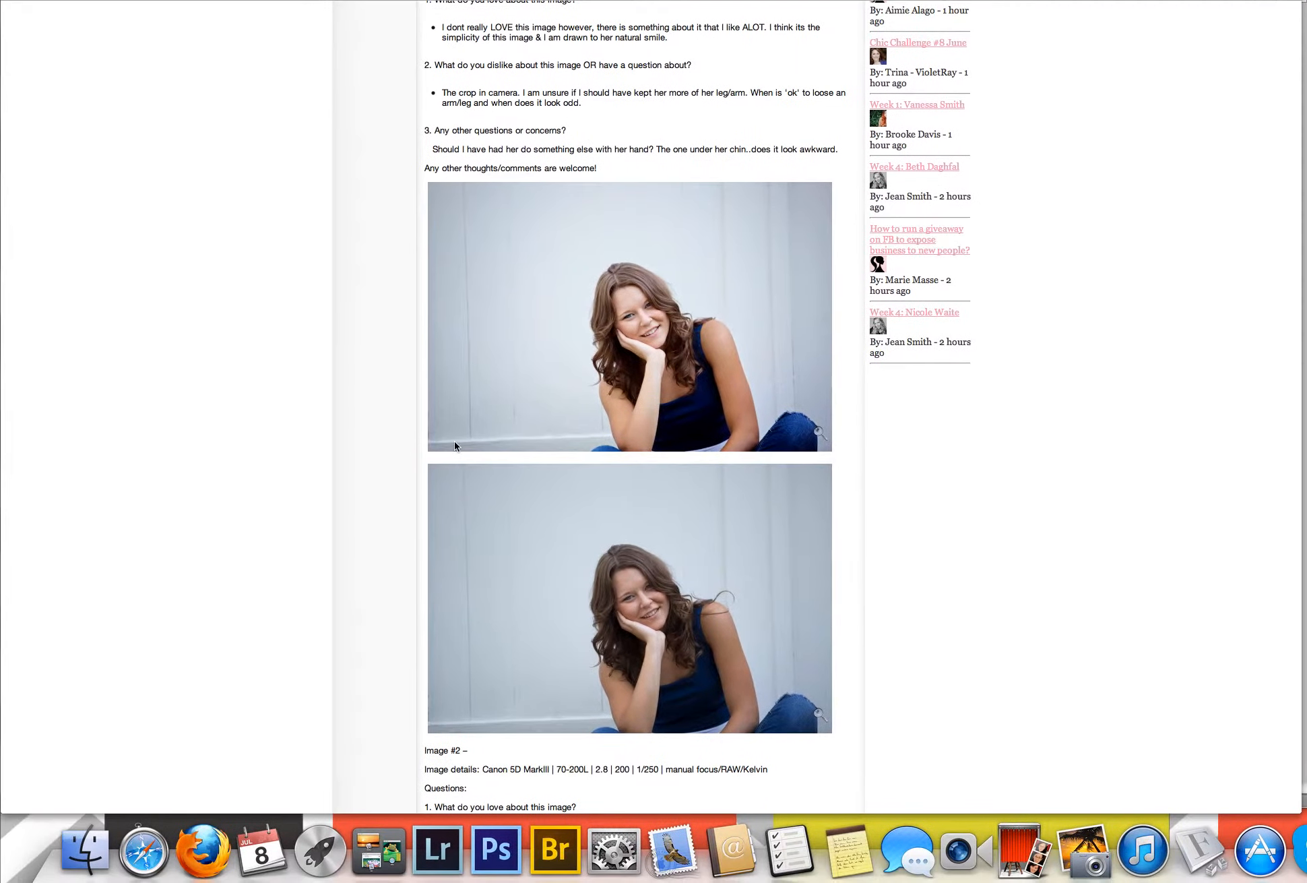
scroll(572, 575, "down", 5)
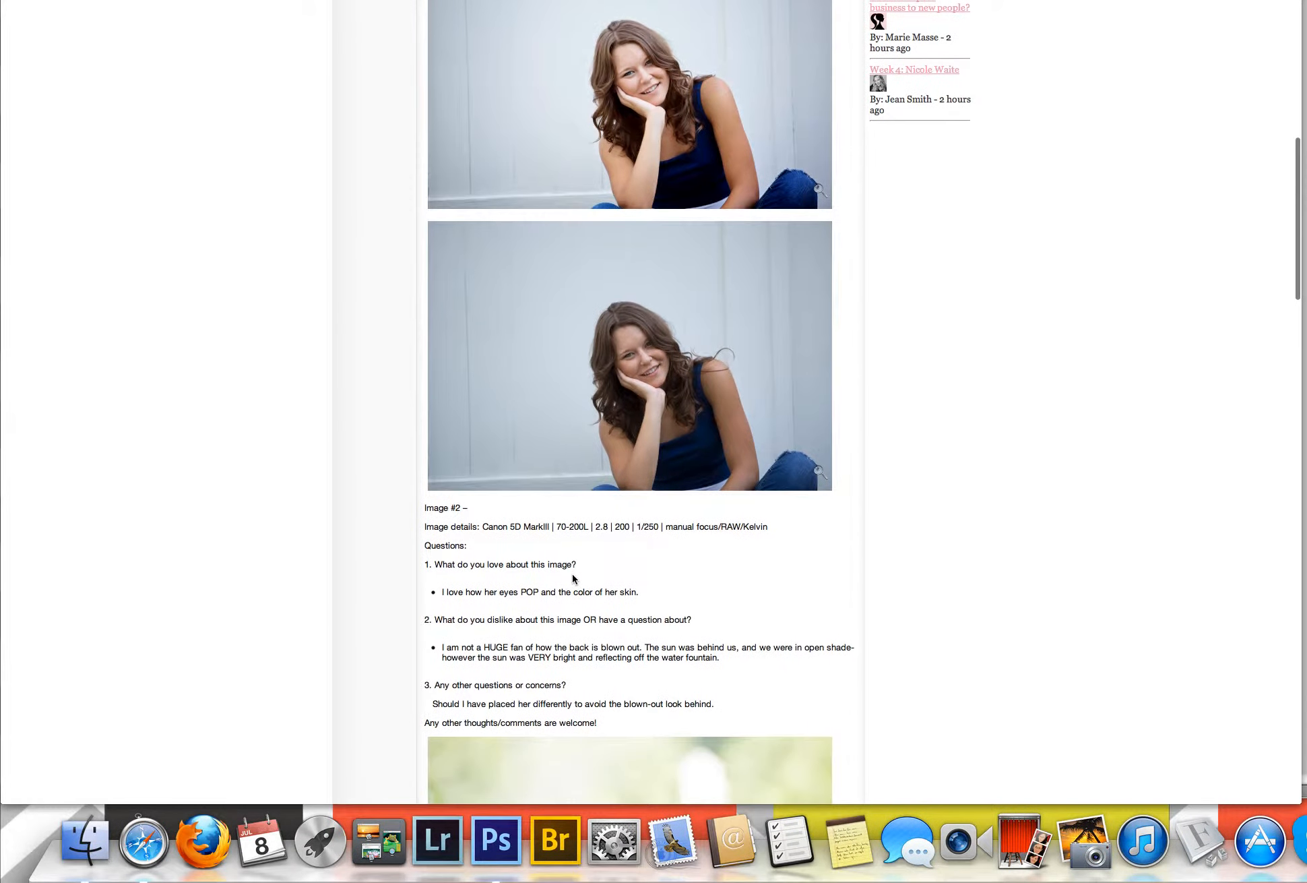
scroll(573, 578, "up", 4)
scroll(573, 578, "down", 5)
scroll(572, 578, "down", 2)
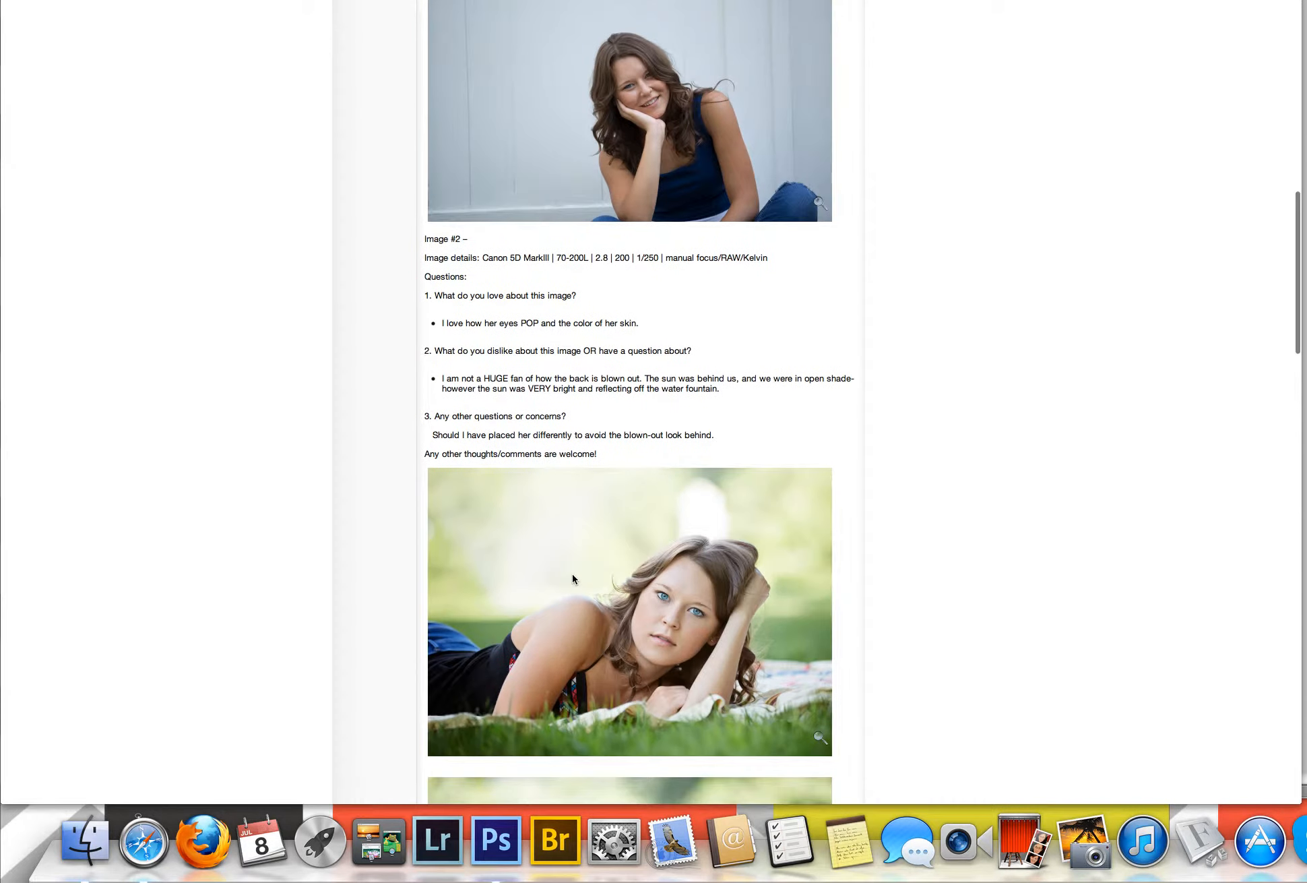
scroll(572, 577, "down", 3)
scroll(587, 557, "down", 2)
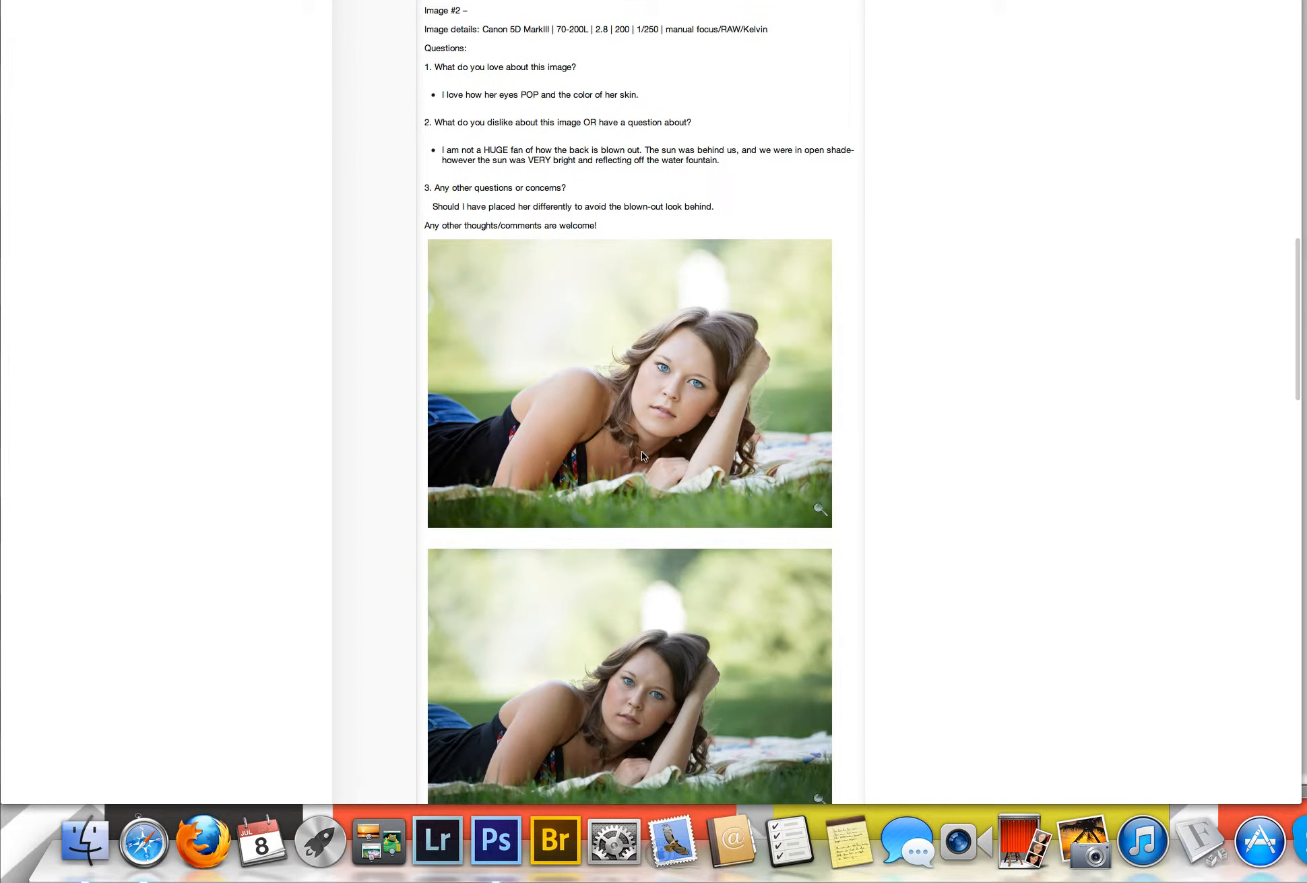
scroll(642, 451, "up", 2)
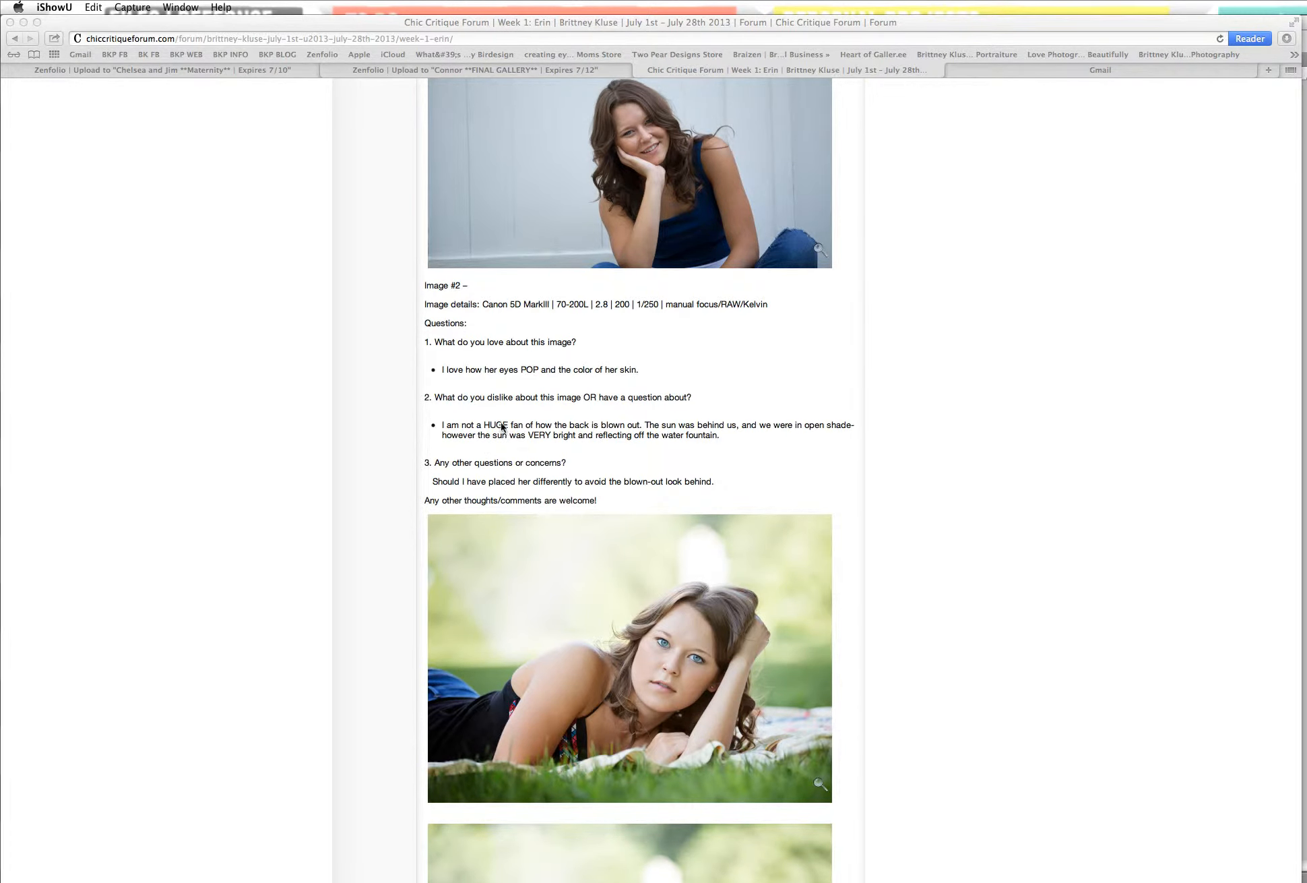
scroll(512, 428, "down", 1)
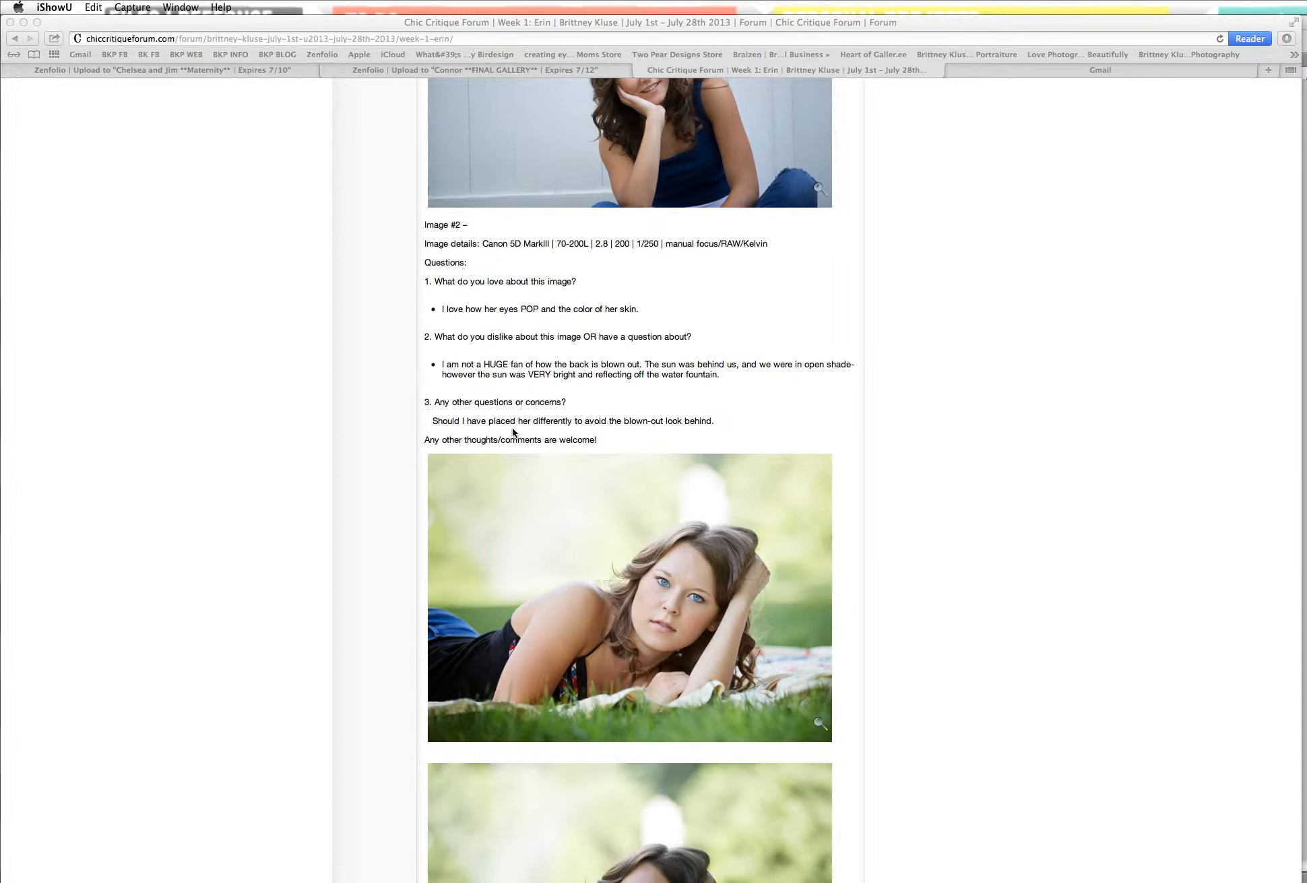
scroll(512, 428, "down", 1)
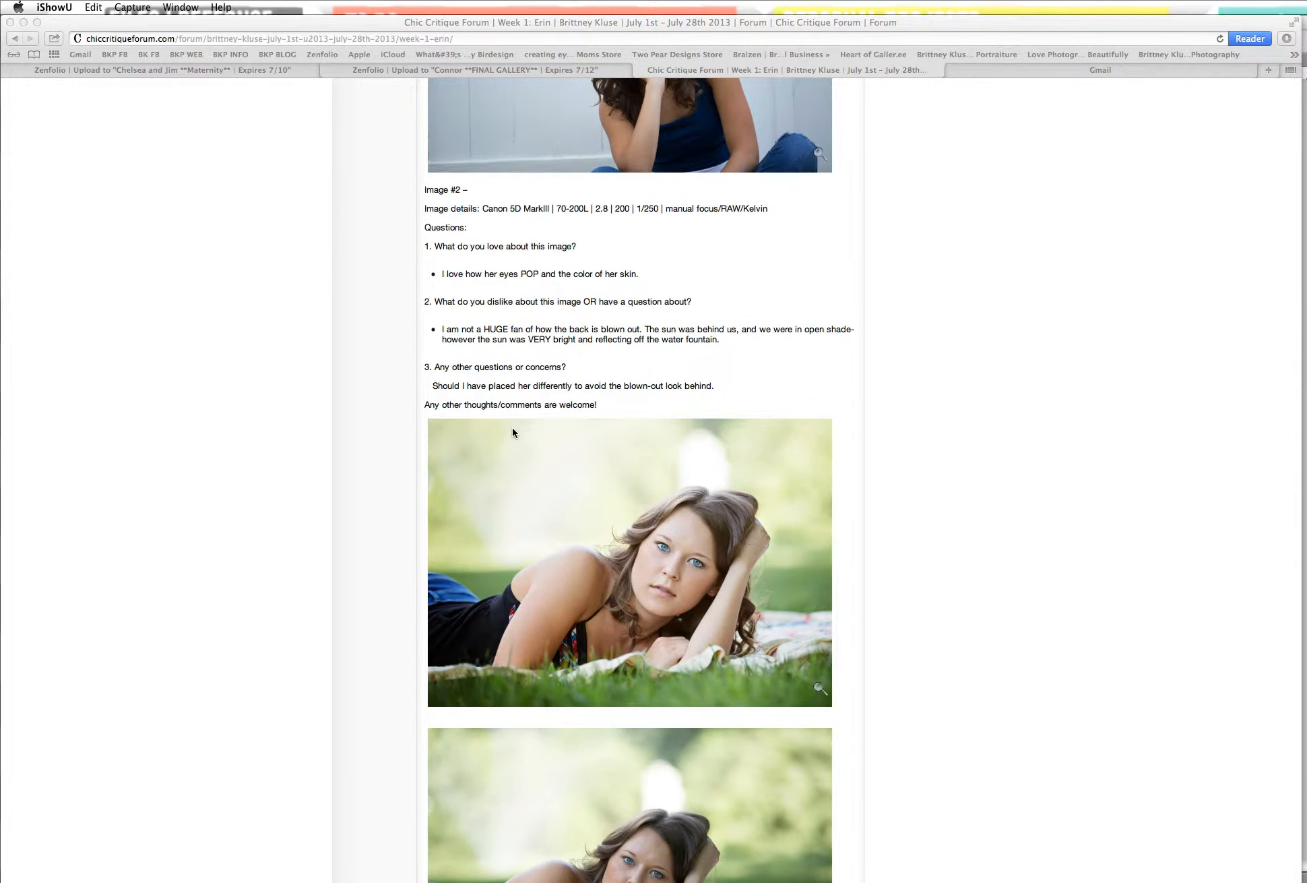
scroll(513, 432, "down", 2)
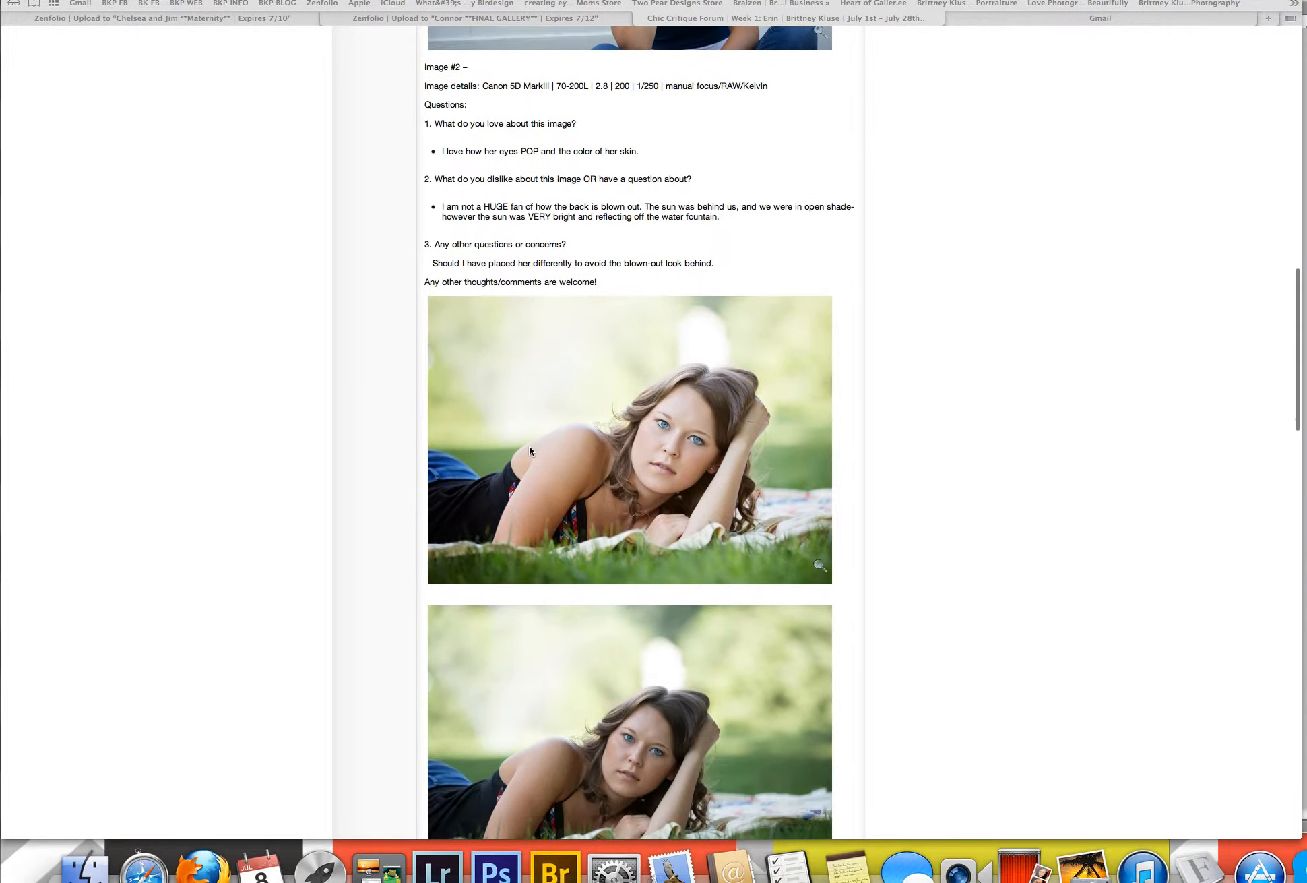
scroll(529, 446, "down", 1)
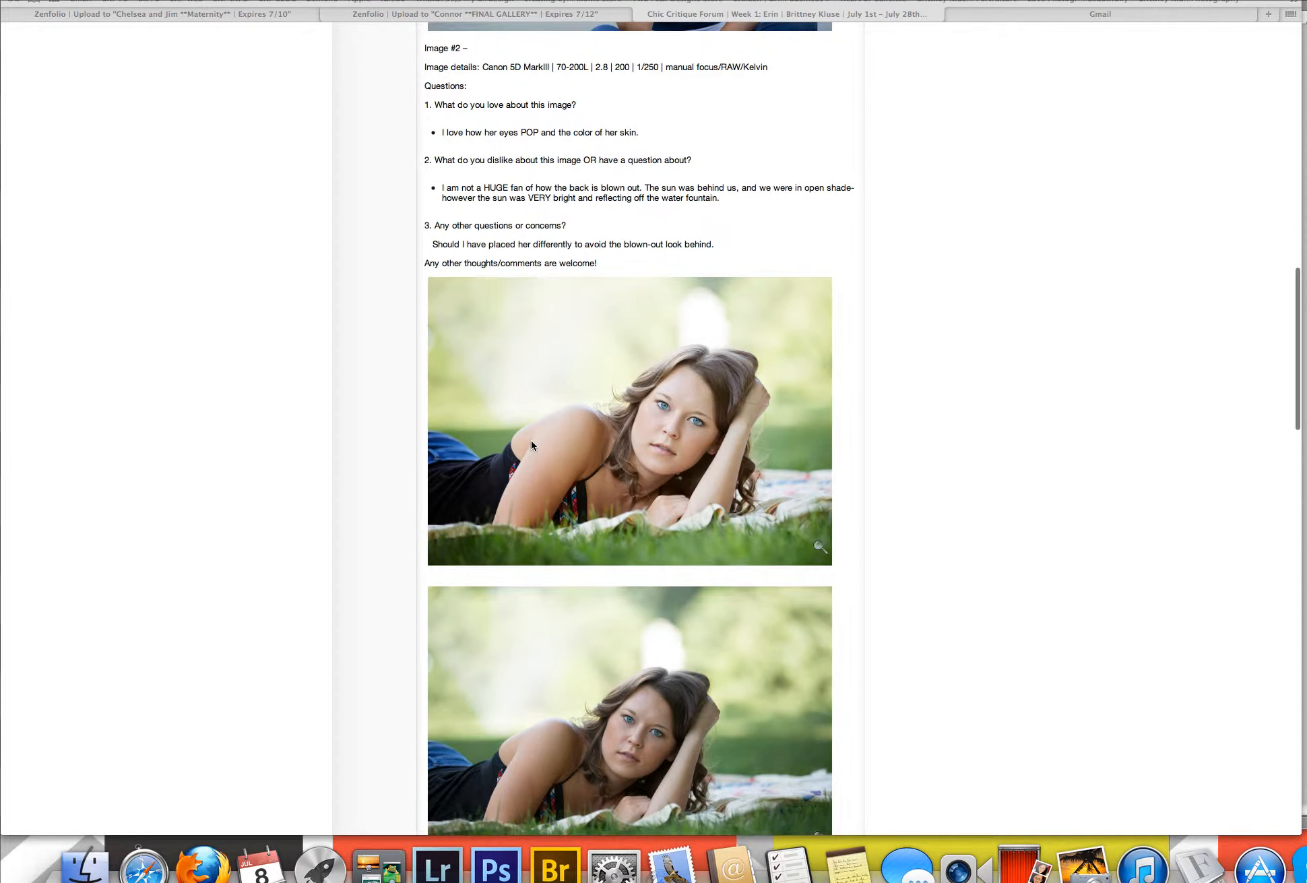
scroll(532, 445, "down", 1)
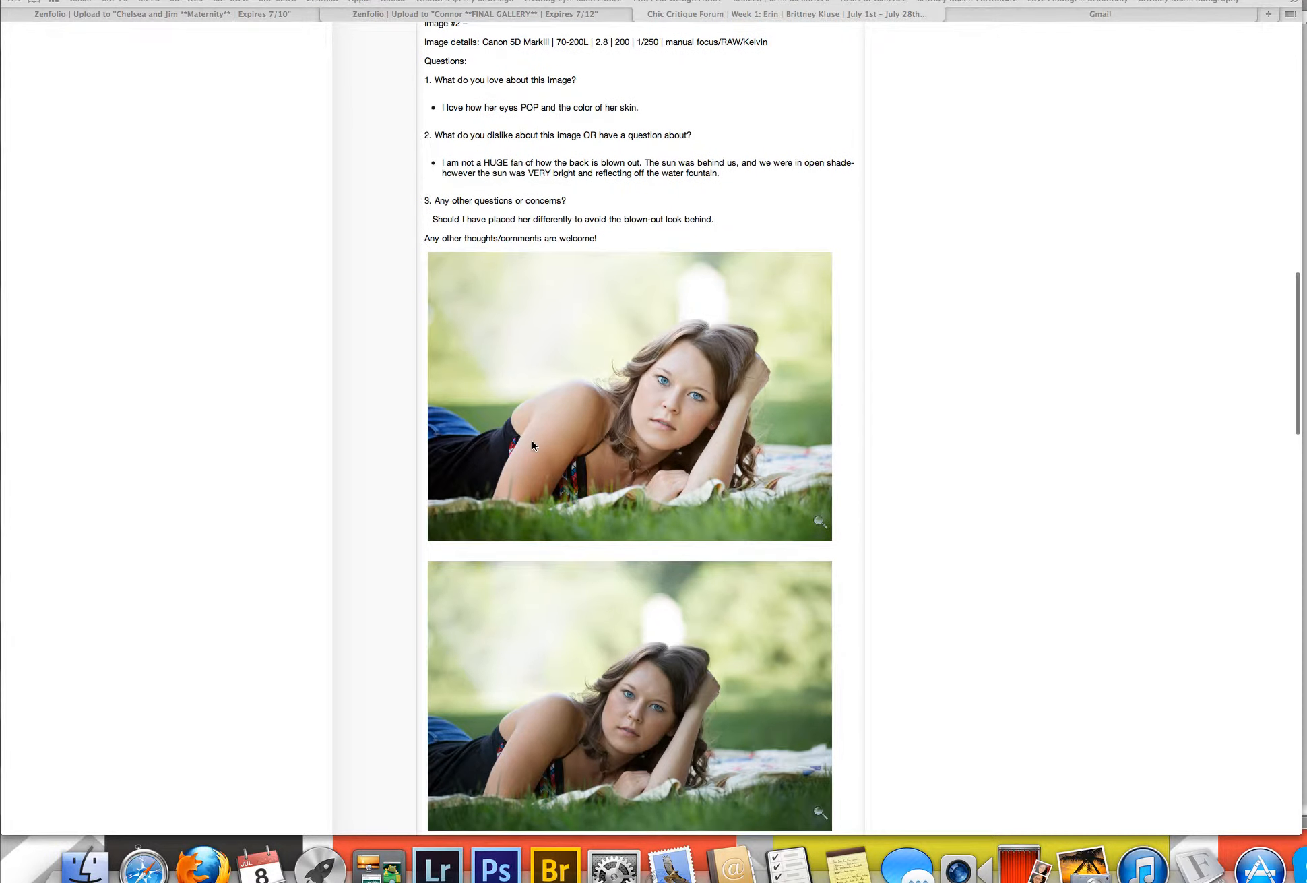
scroll(532, 445, "down", 1)
scroll(532, 445, "up", 2)
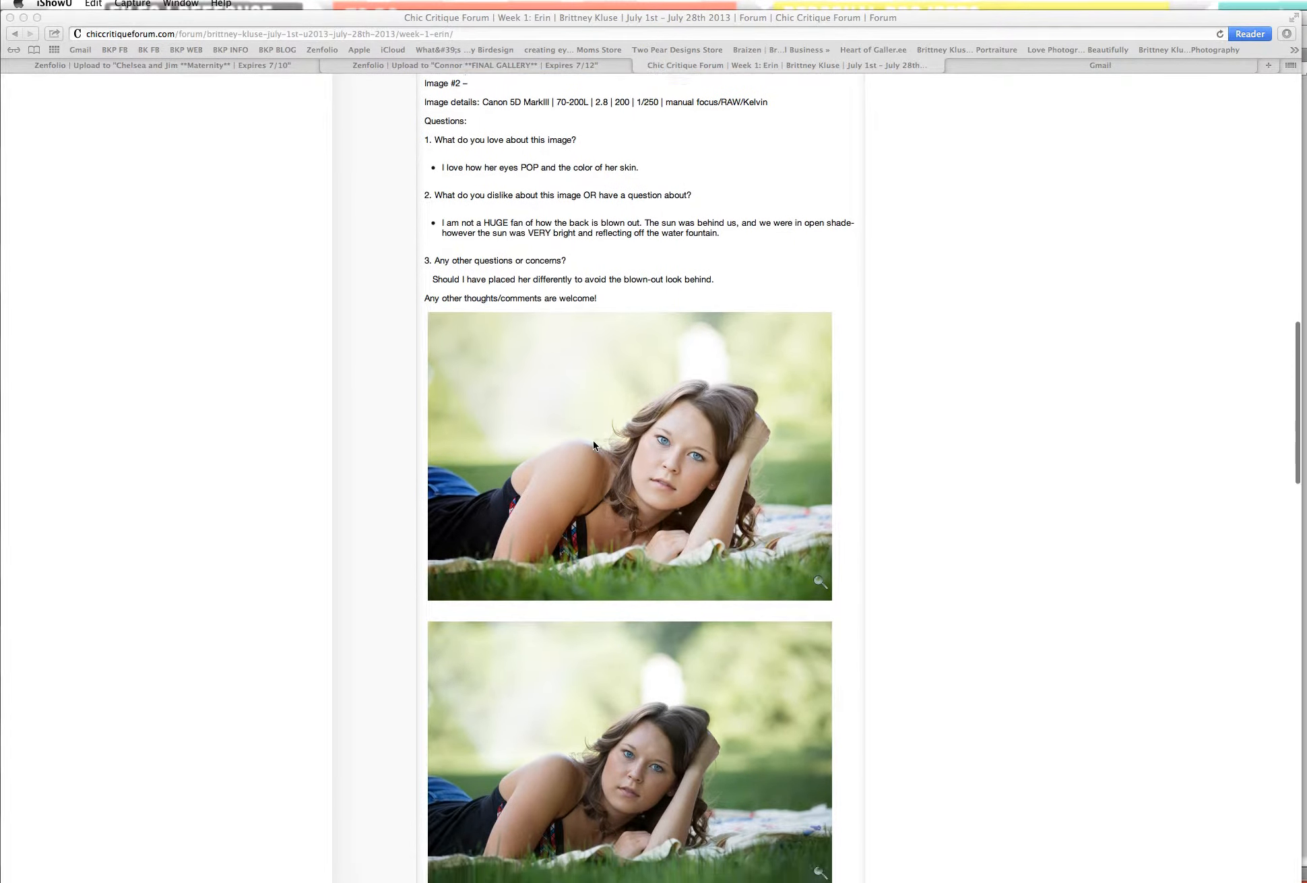
scroll(594, 441, "down", 3)
scroll(594, 440, "up", 1)
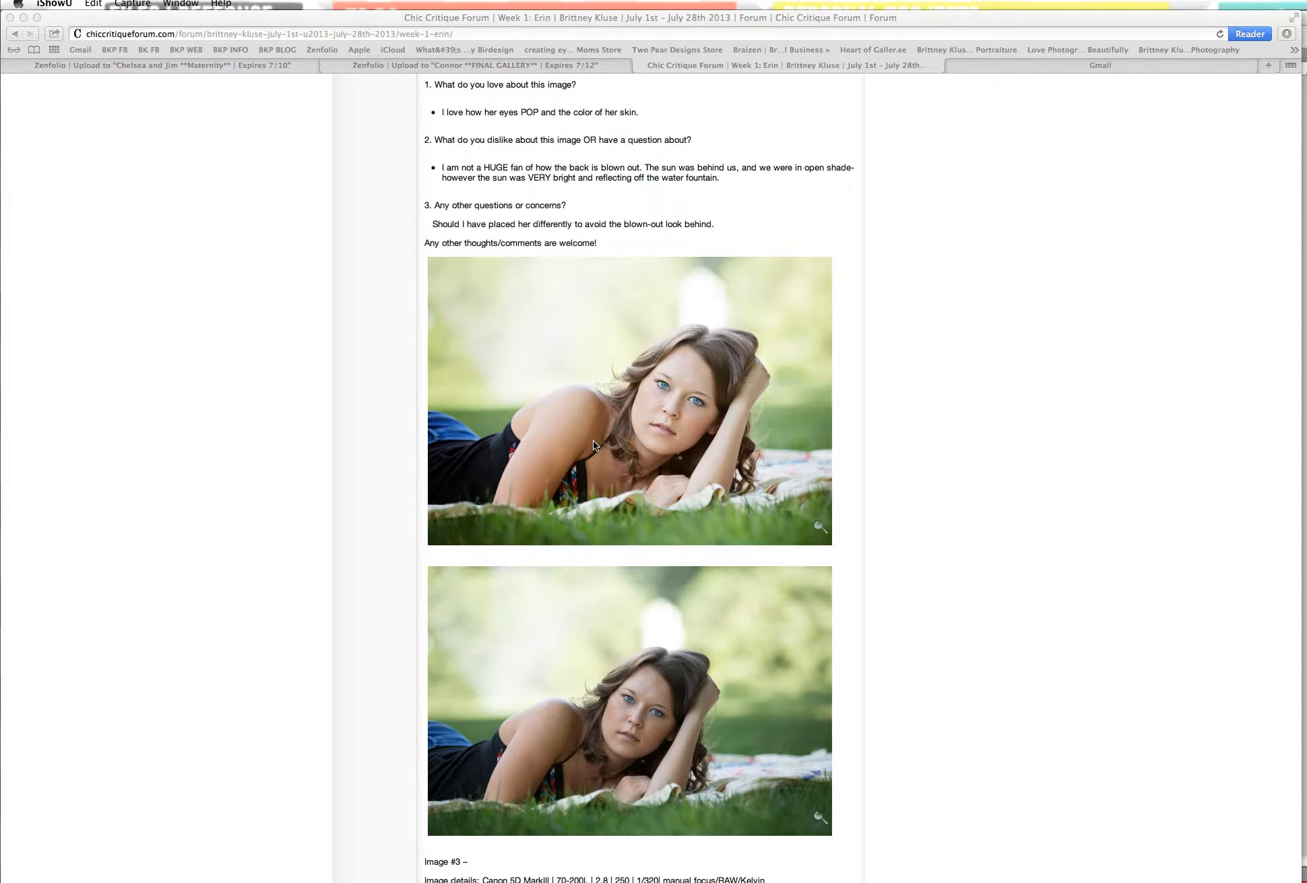
scroll(594, 445, "down", 1)
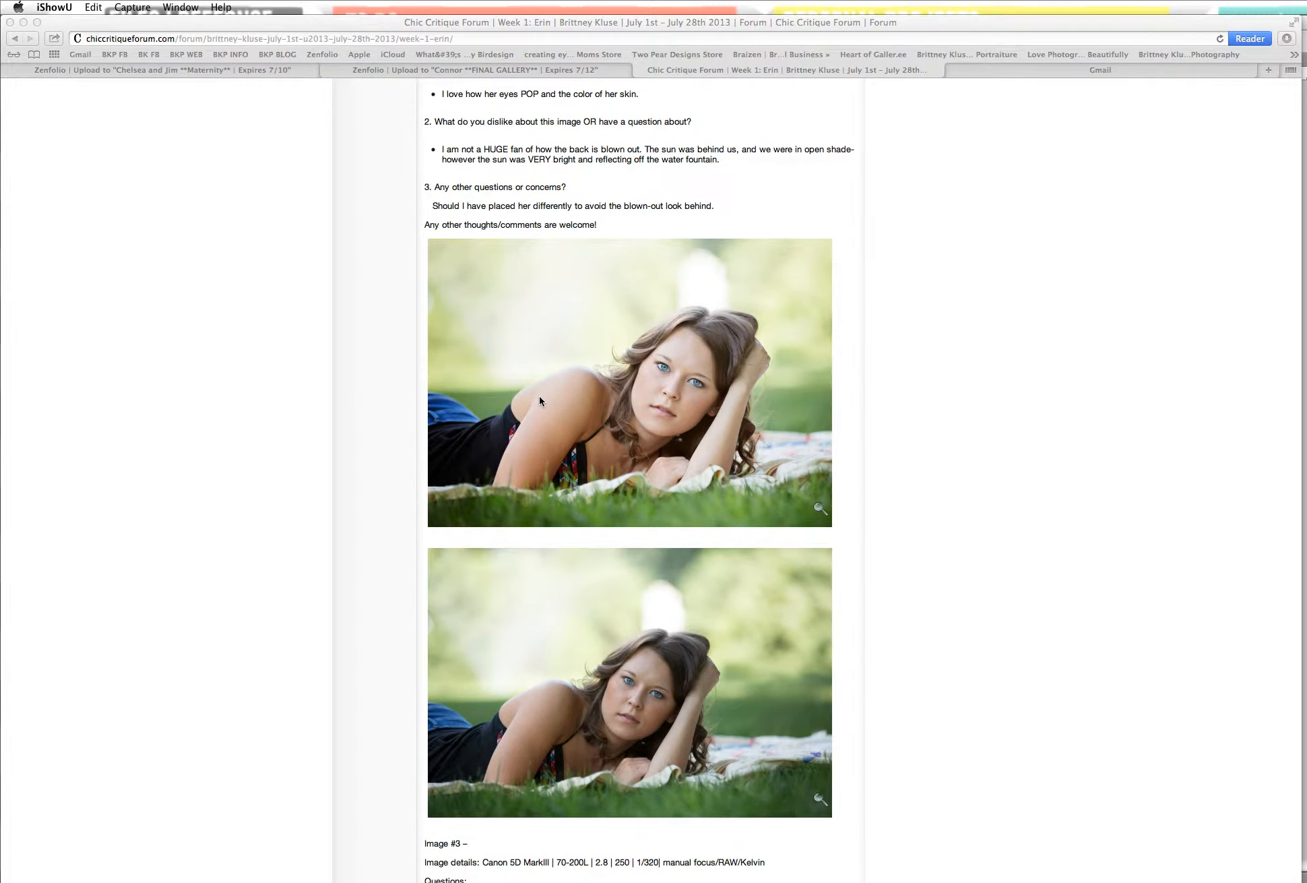
scroll(633, 470, "down", 3)
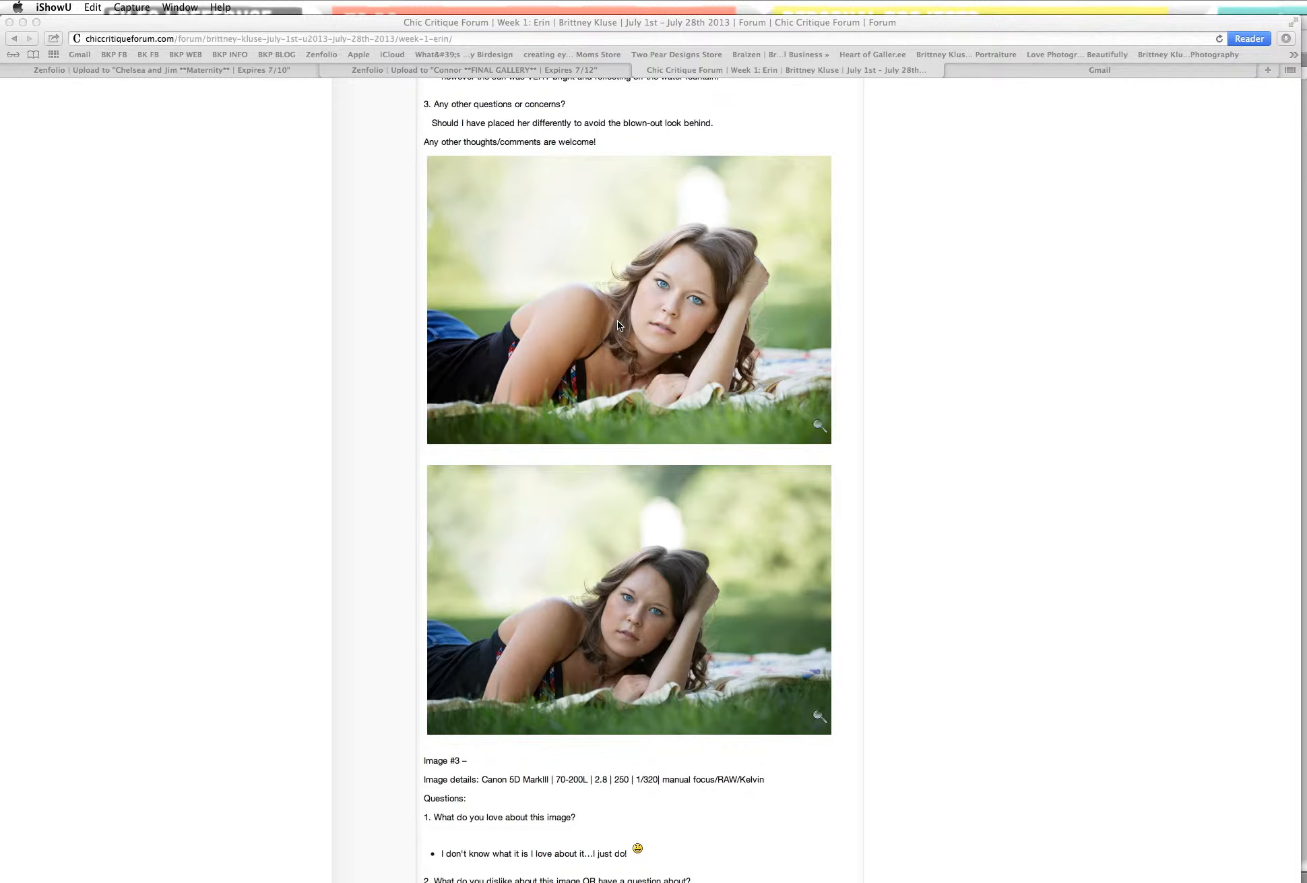
scroll(616, 325, "down", 1)
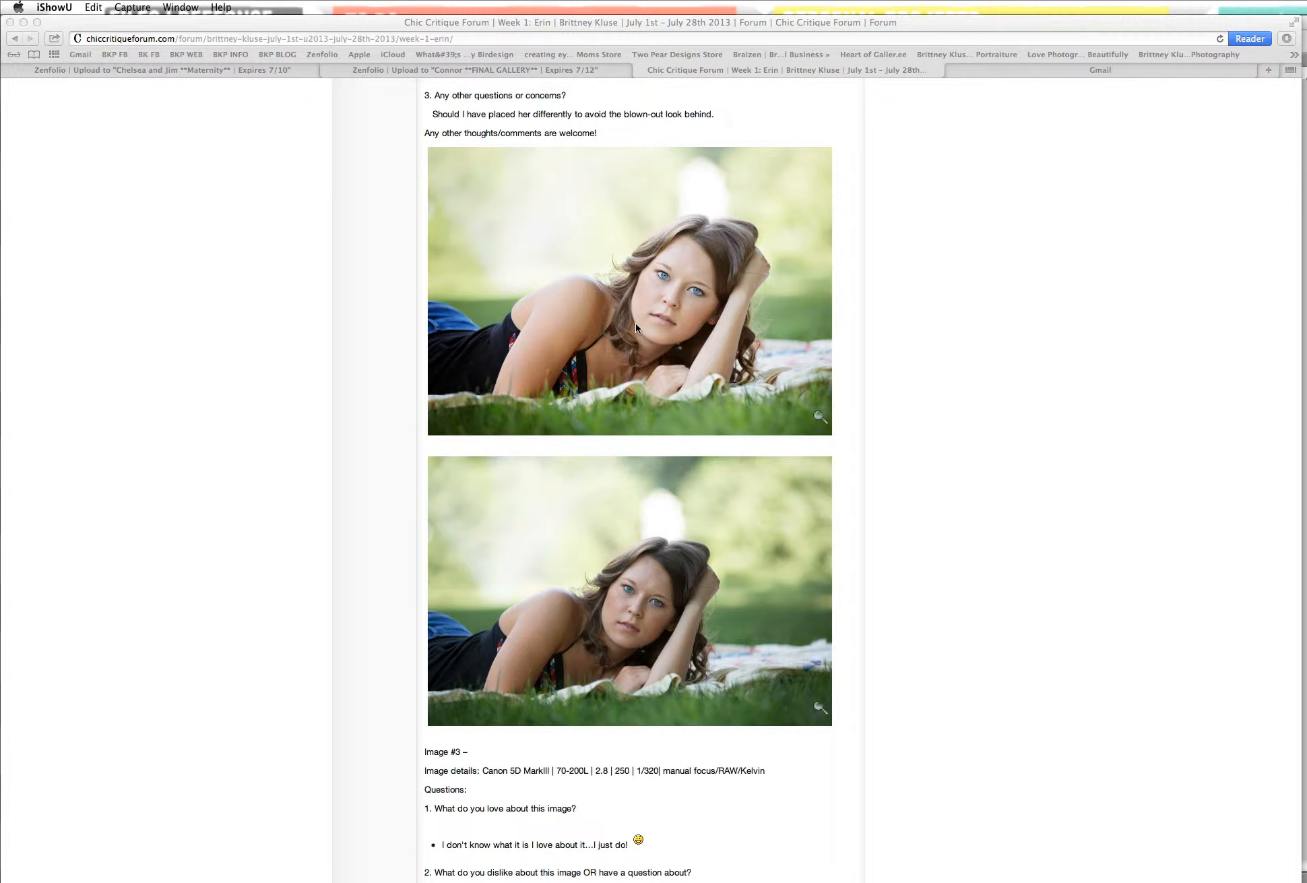
scroll(650, 362, "down", 1)
scroll(650, 362, "down", 5)
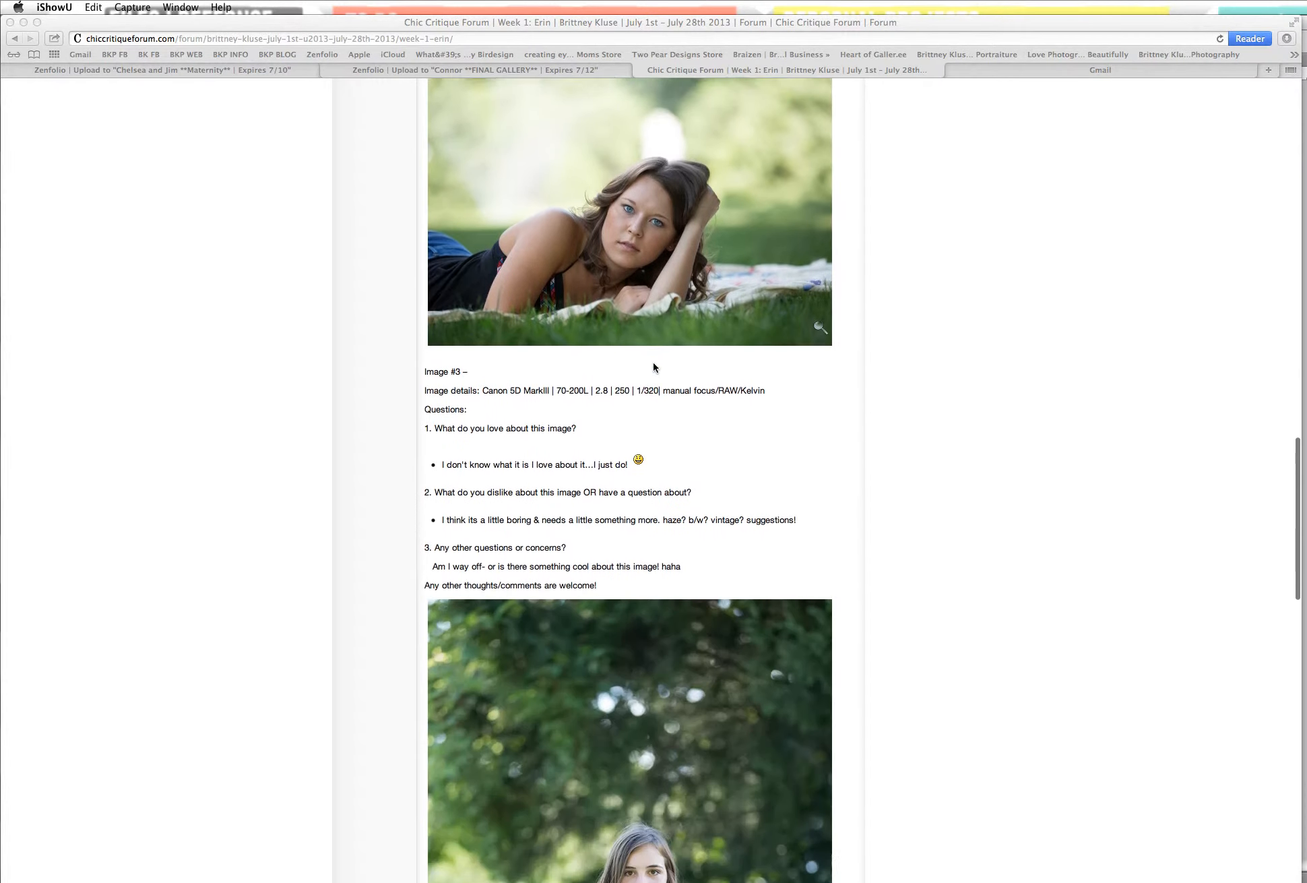
scroll(652, 362, "down", 3)
scroll(655, 363, "down", 3)
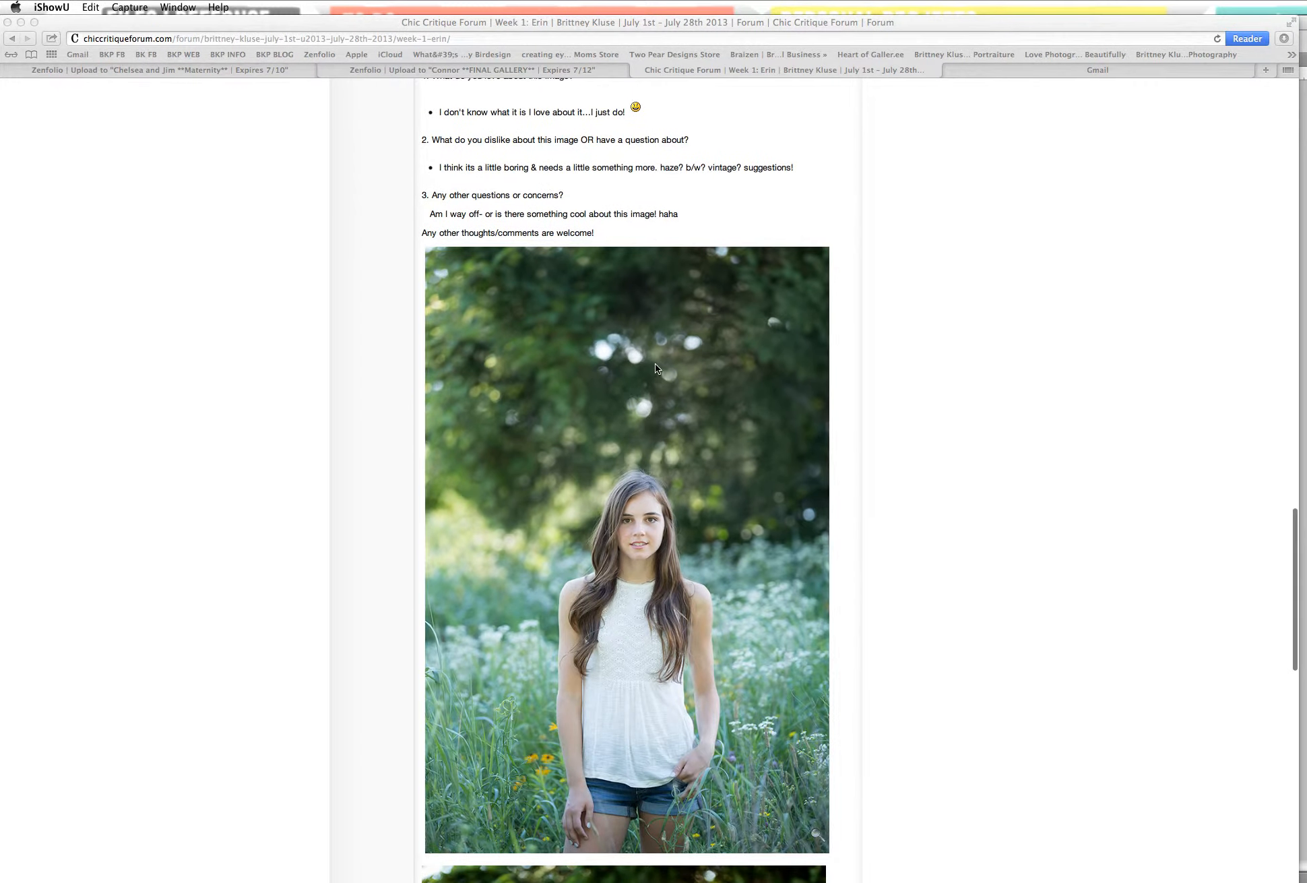
scroll(655, 364, "up", 2)
scroll(655, 392, "down", 3)
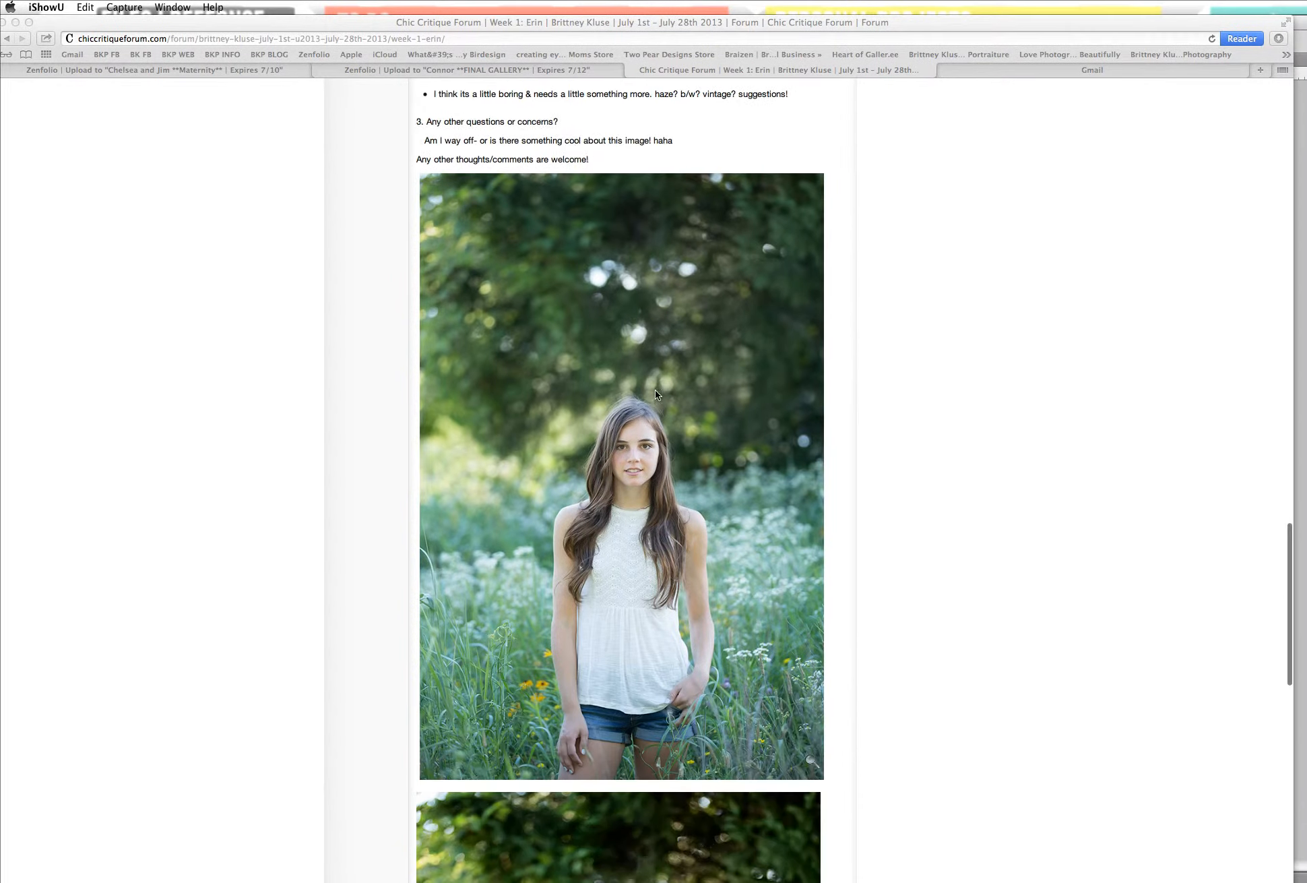
scroll(656, 392, "down", 2)
scroll(655, 393, "down", 5)
scroll(655, 394, "down", 4)
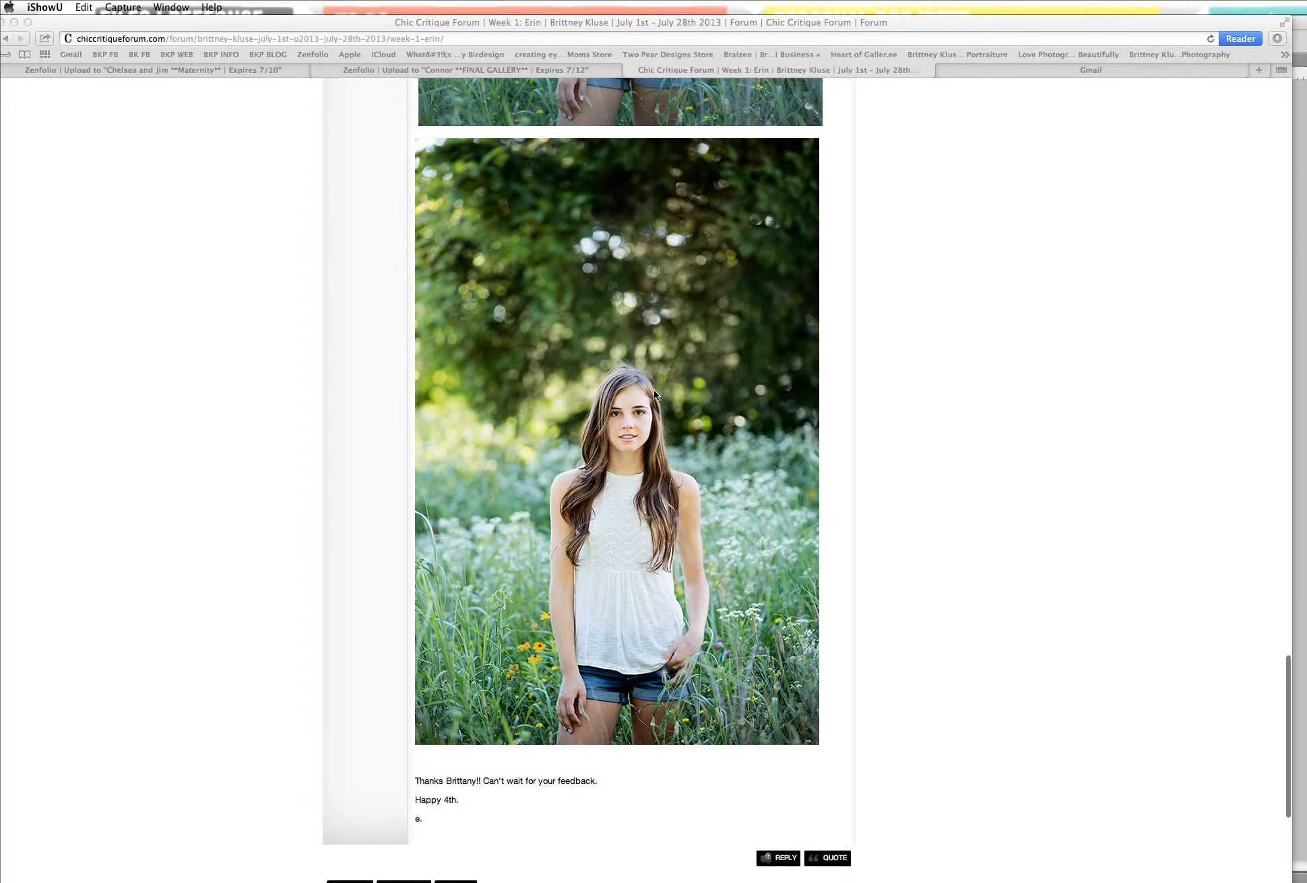
scroll(634, 445, "up", 2)
scroll(634, 442, "up", 5)
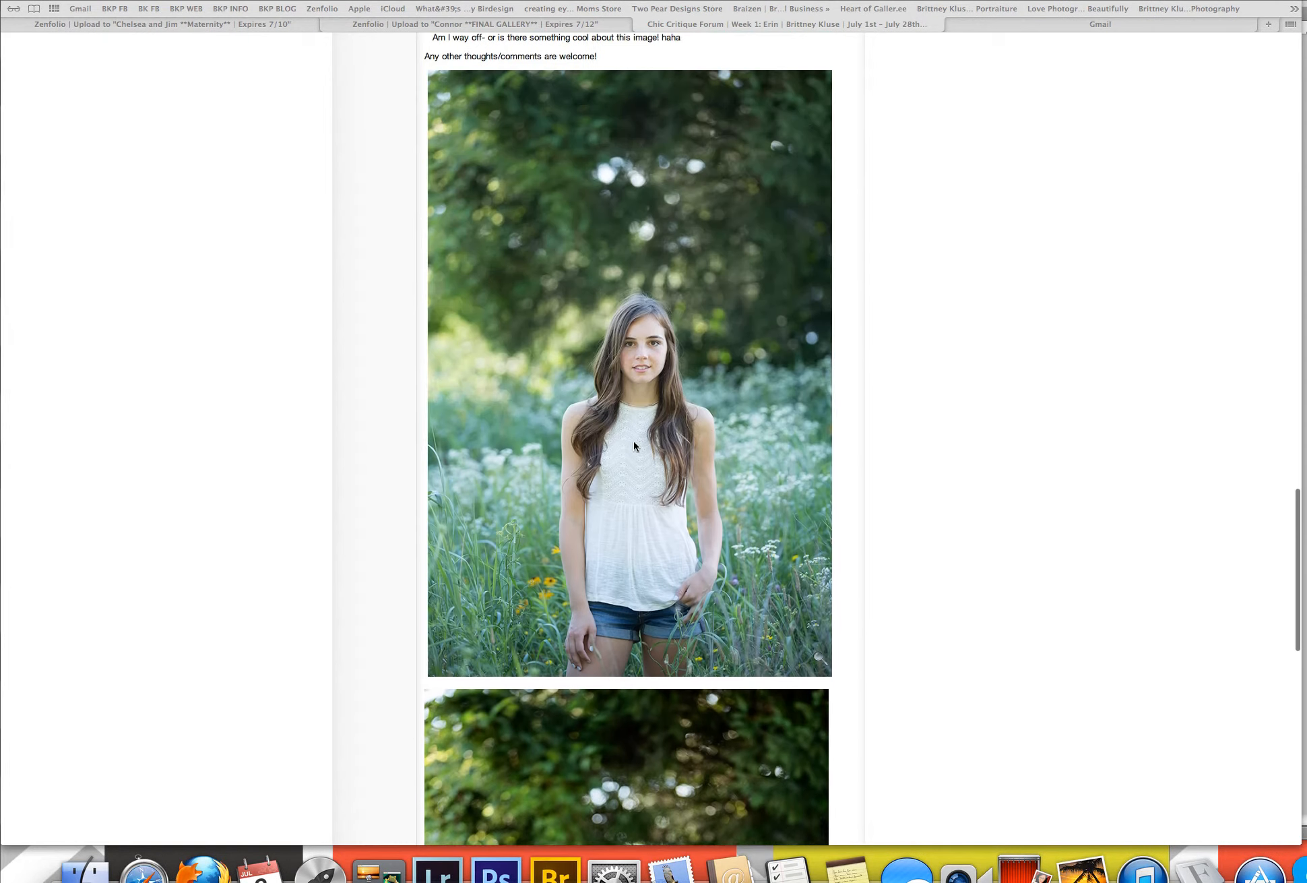
scroll(634, 442, "up", 1)
scroll(634, 441, "up", 4)
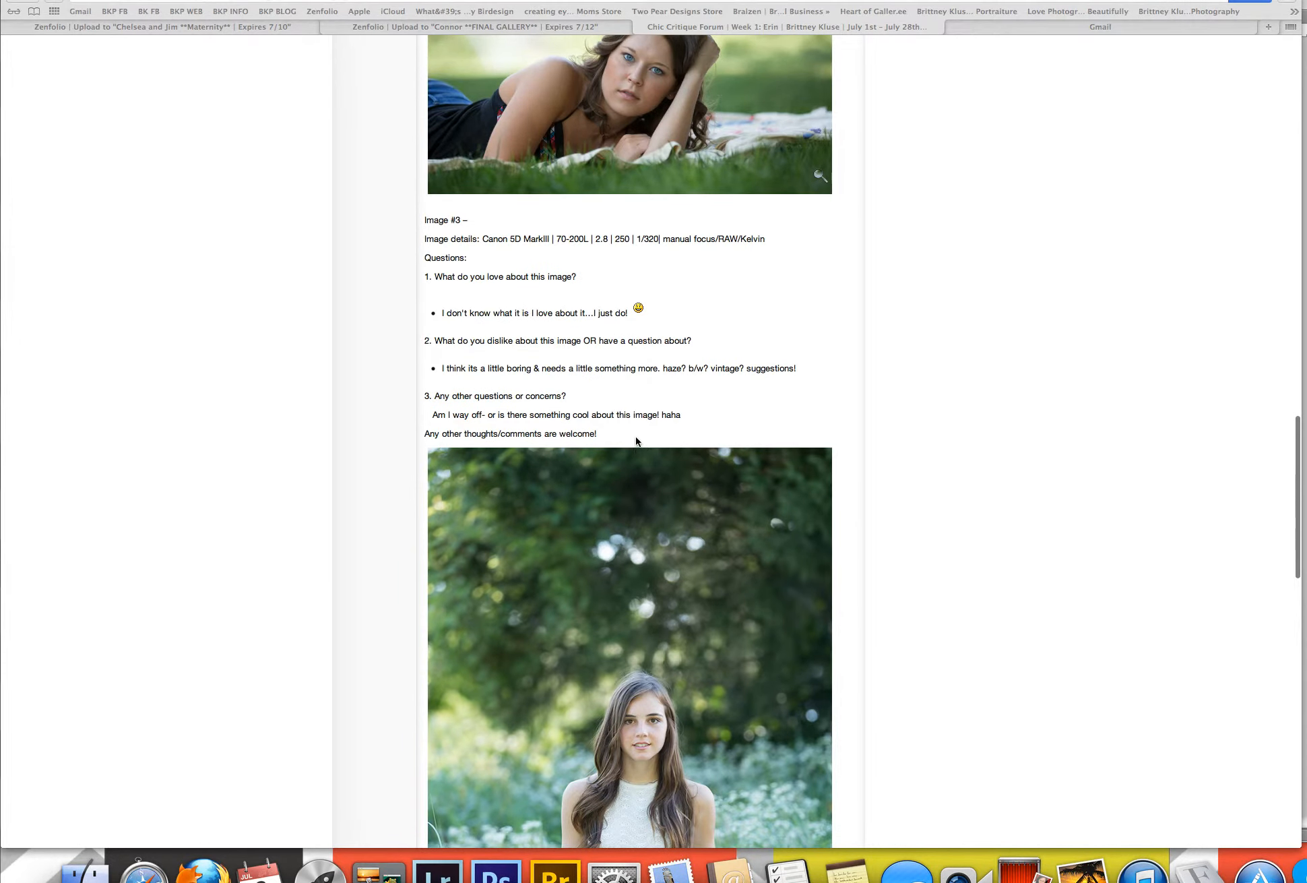
scroll(633, 443, "down", 1)
scroll(634, 441, "down", 1)
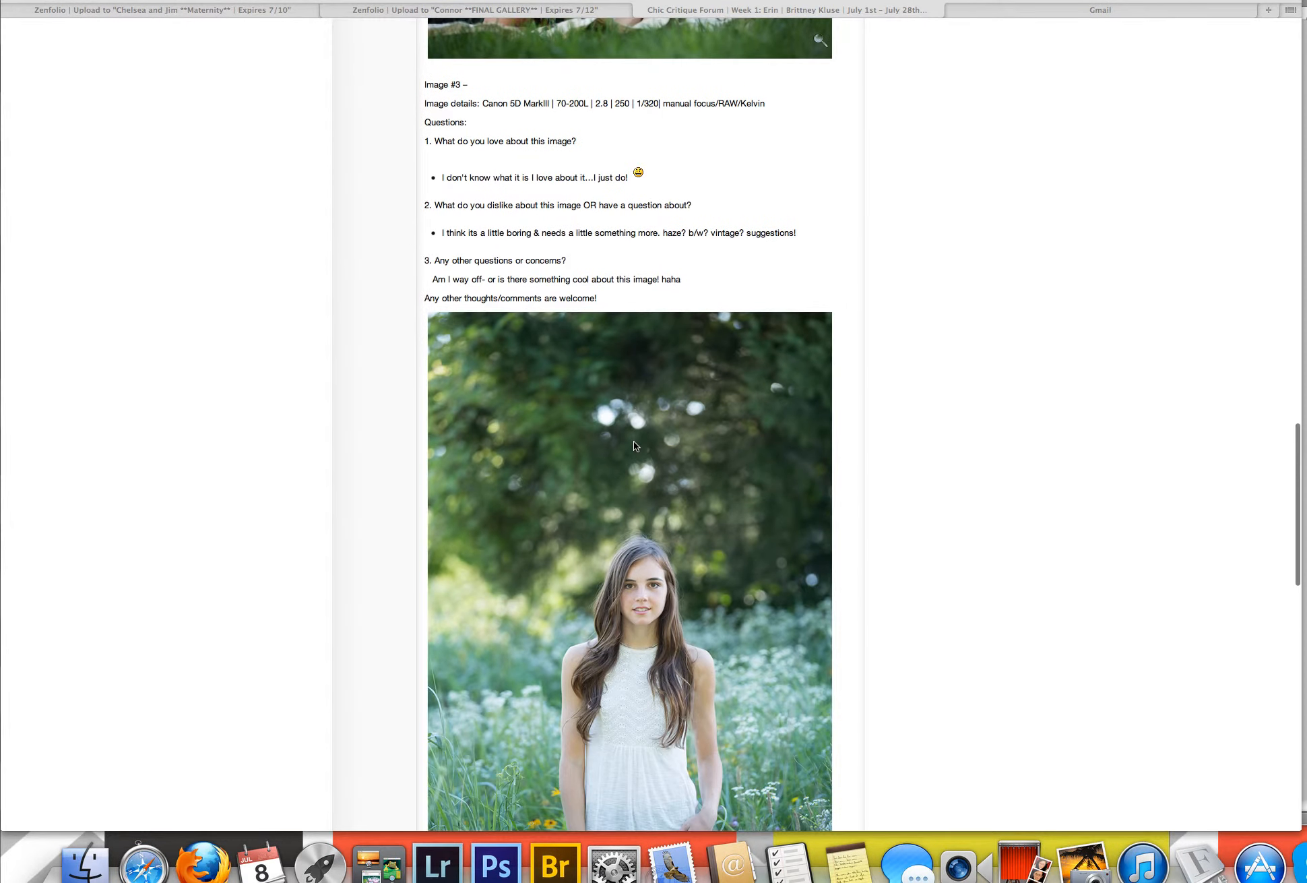
scroll(634, 442, "down", 1)
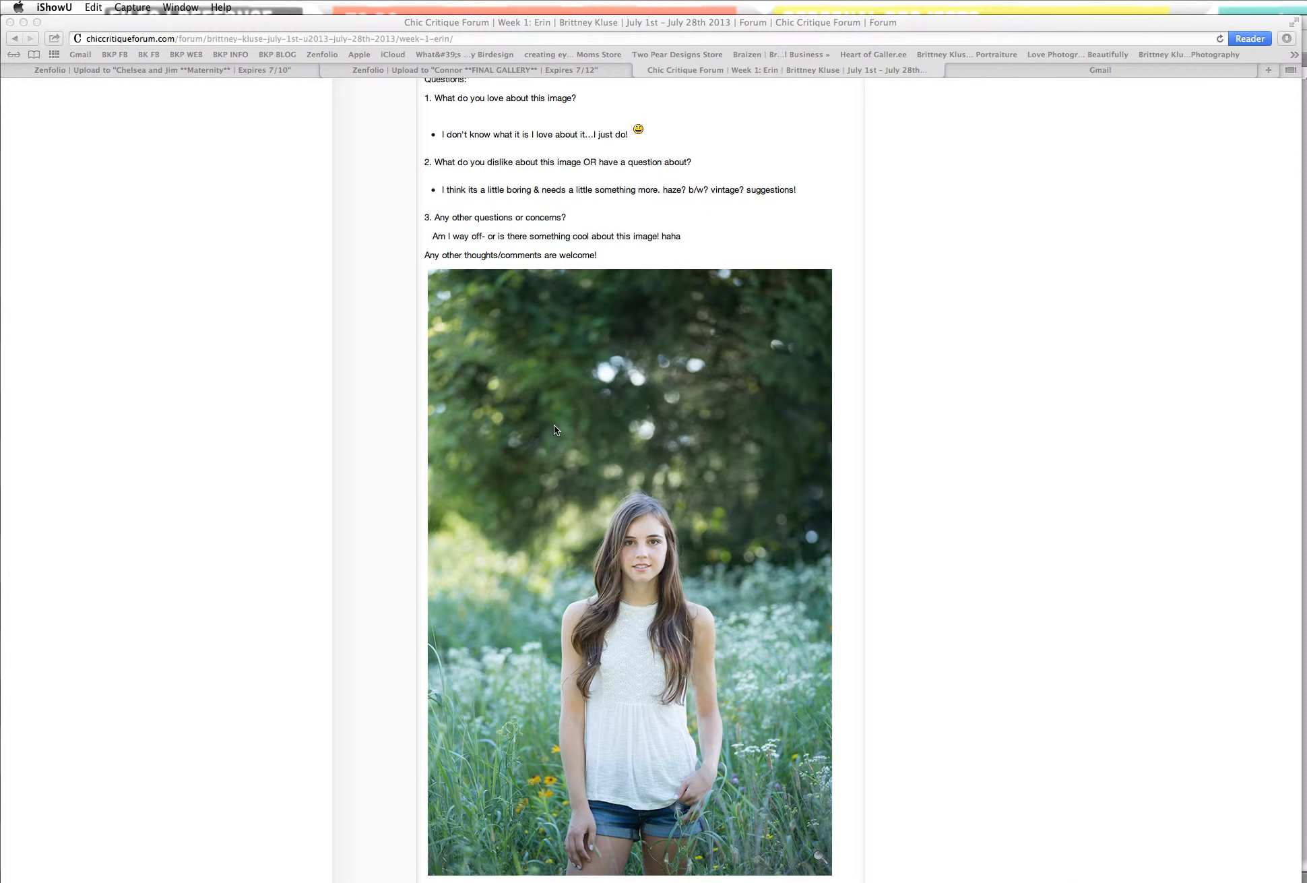
scroll(553, 428, "down", 1)
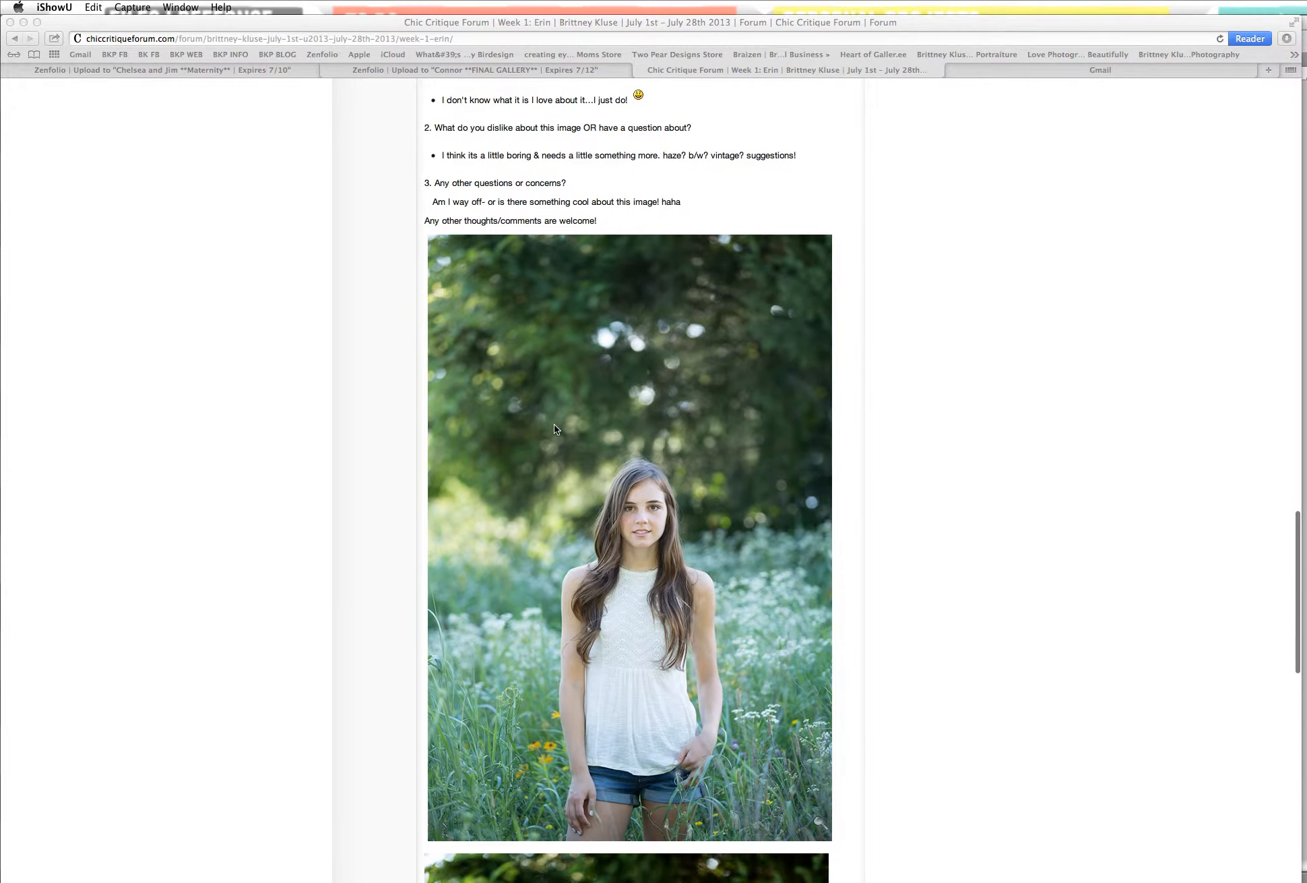
scroll(553, 428, "down", 1)
scroll(553, 427, "down", 1)
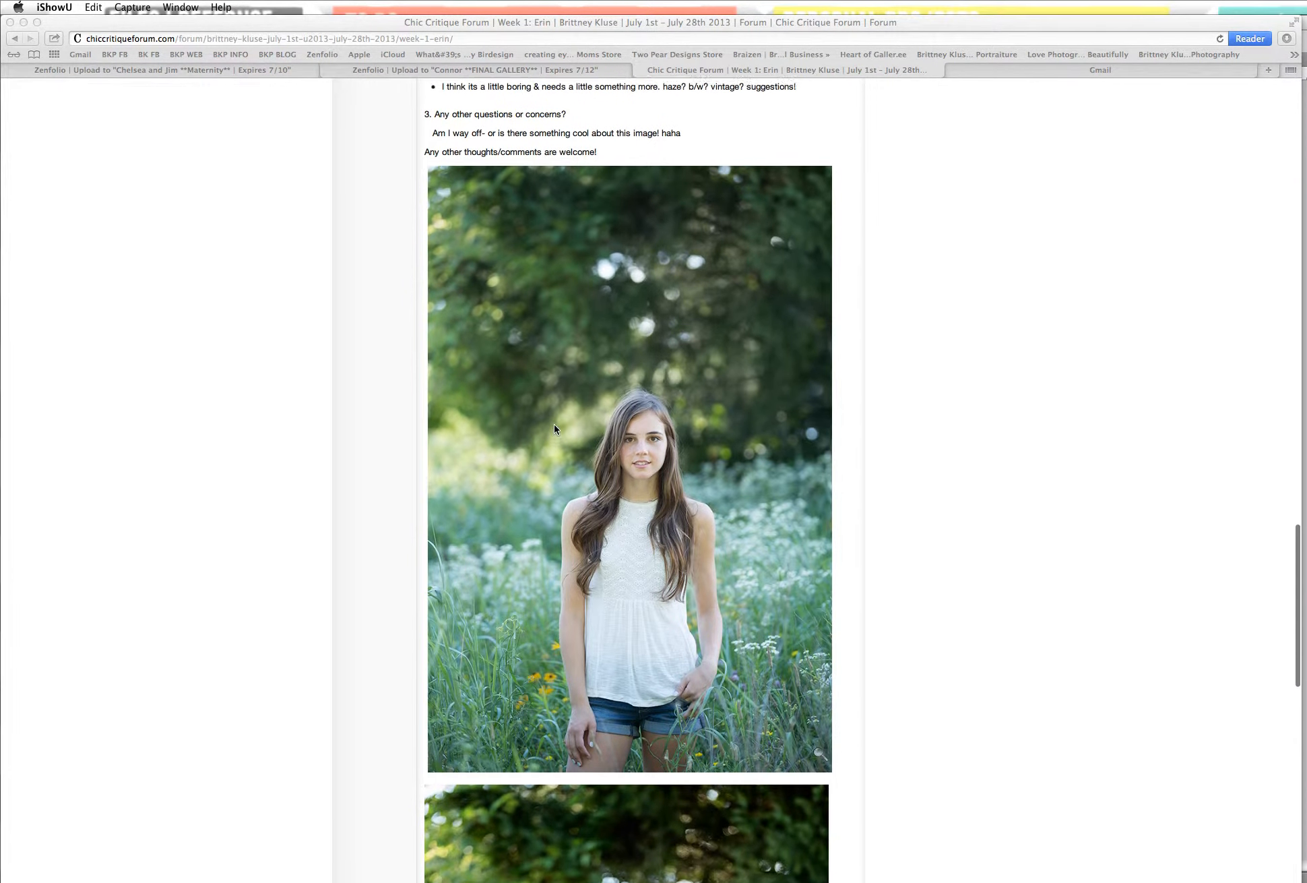
scroll(553, 428, "up", 1)
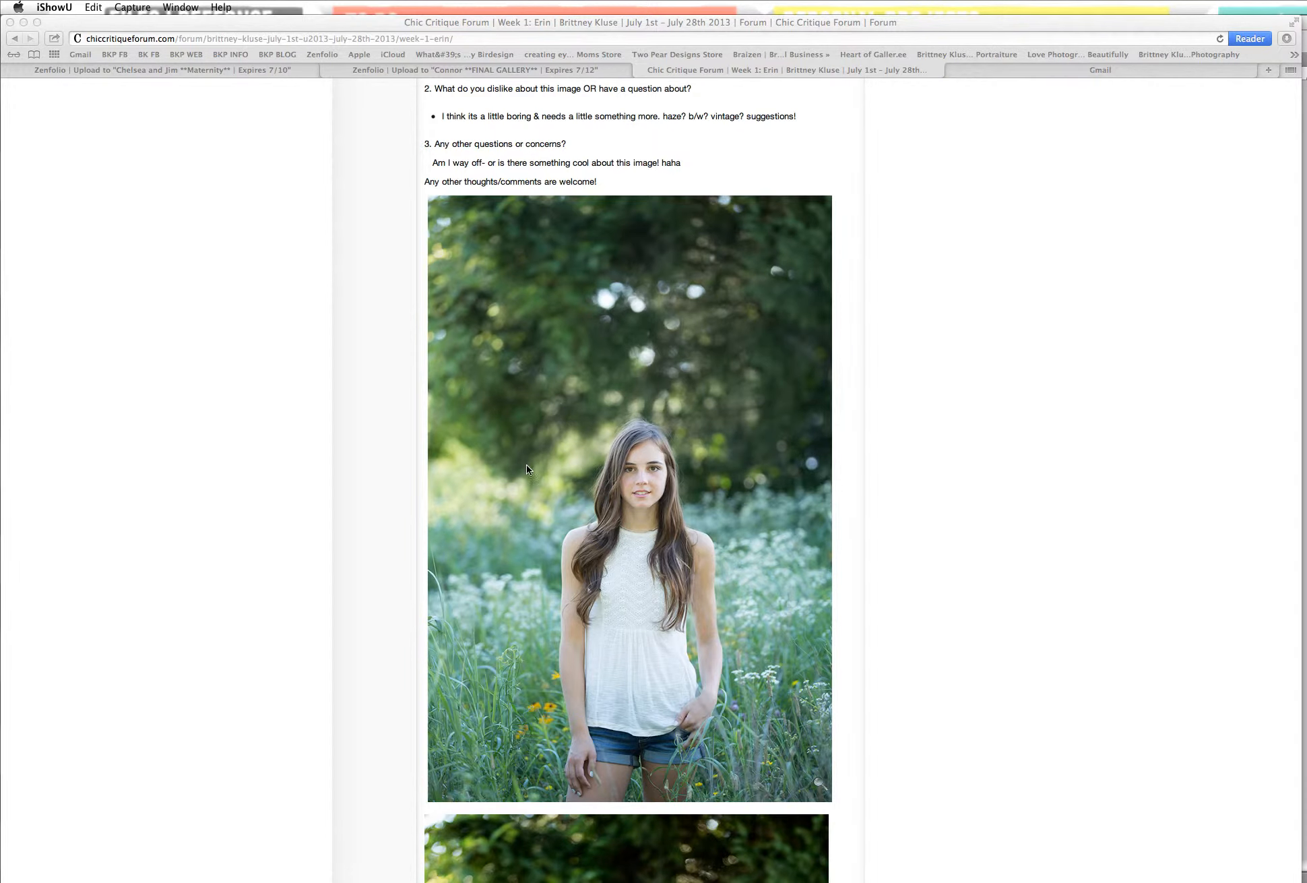
scroll(527, 460, "down", 3)
scroll(524, 434, "down", 1)
scroll(551, 408, "up", 1)
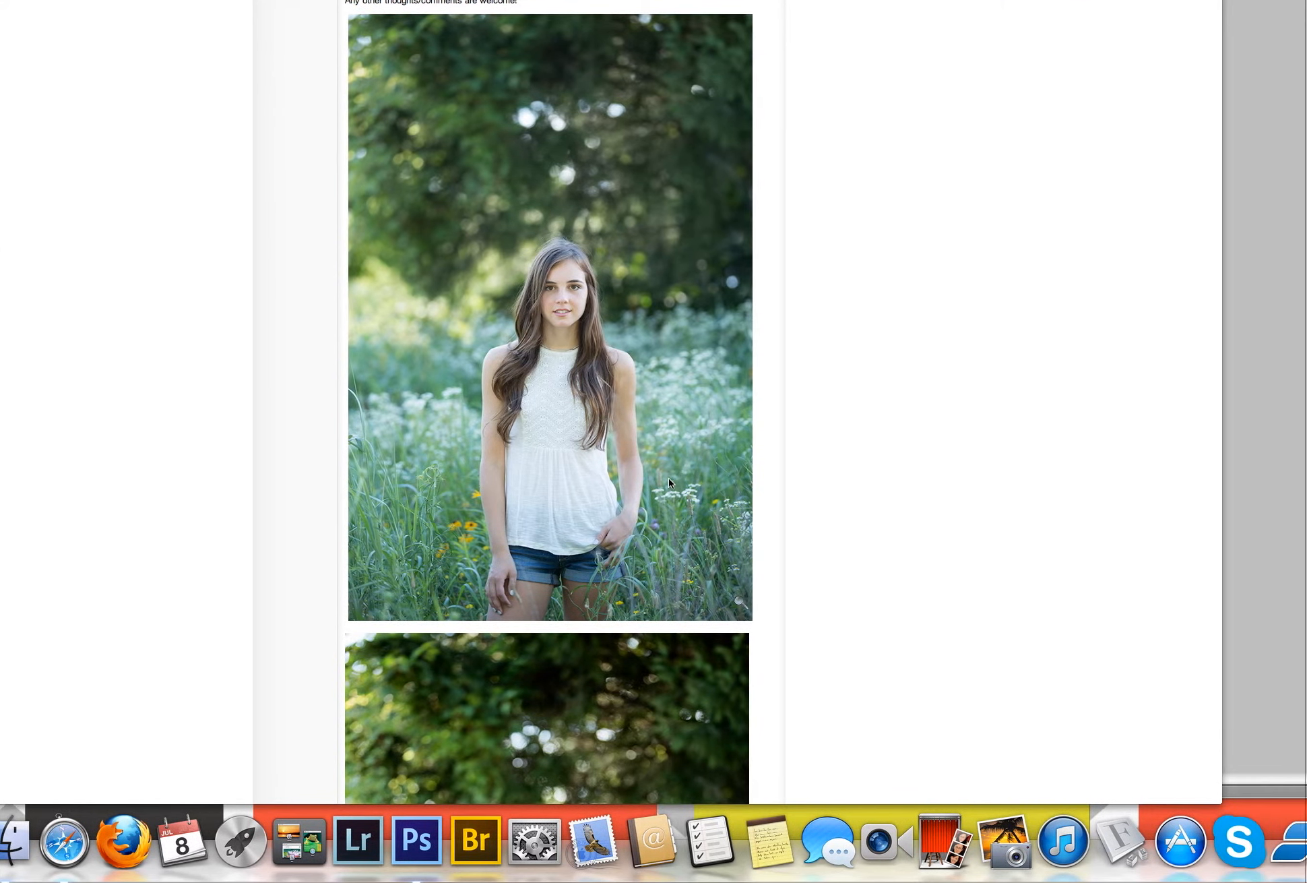
scroll(586, 524, "down", 2)
scroll(587, 525, "down", 3)
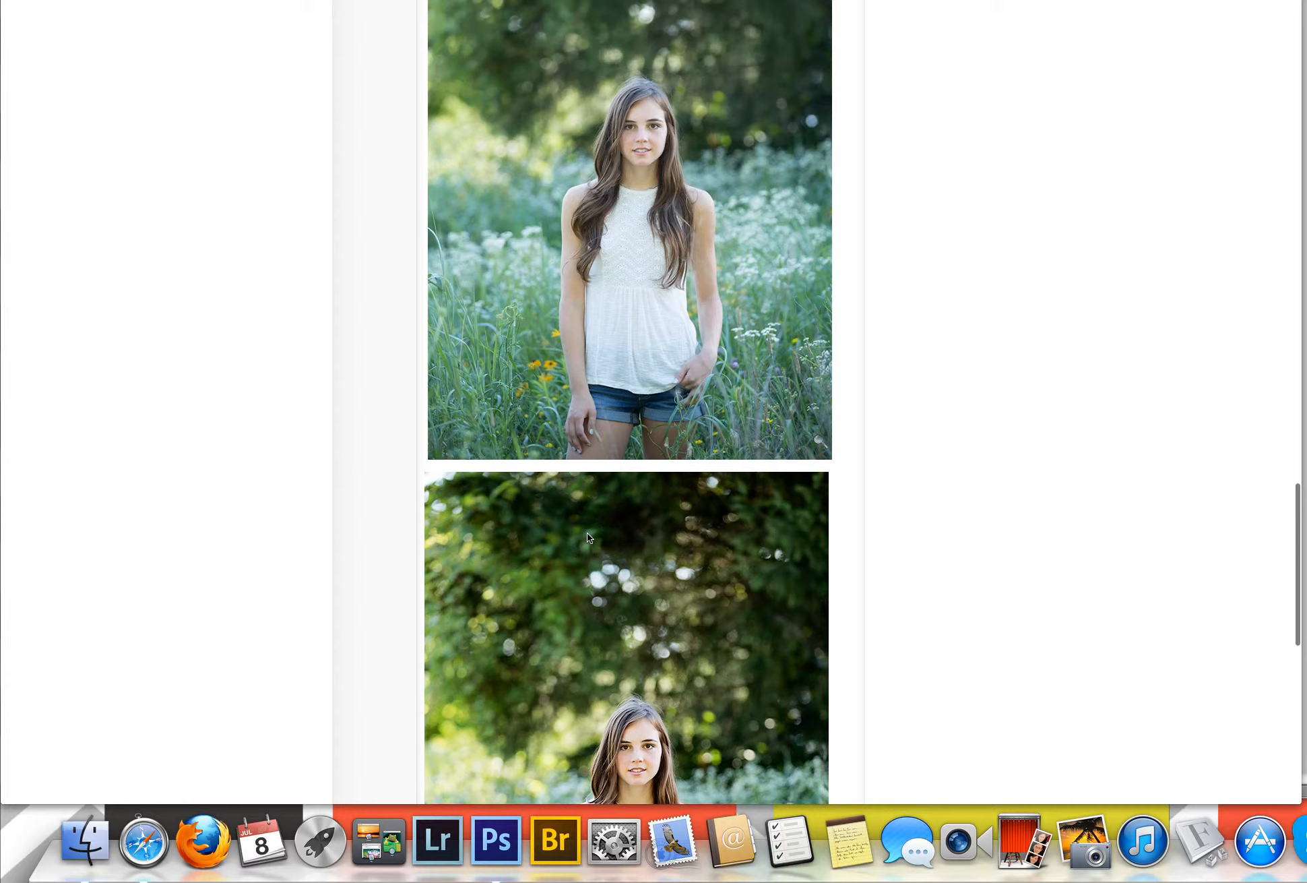
scroll(587, 532, "up", 4)
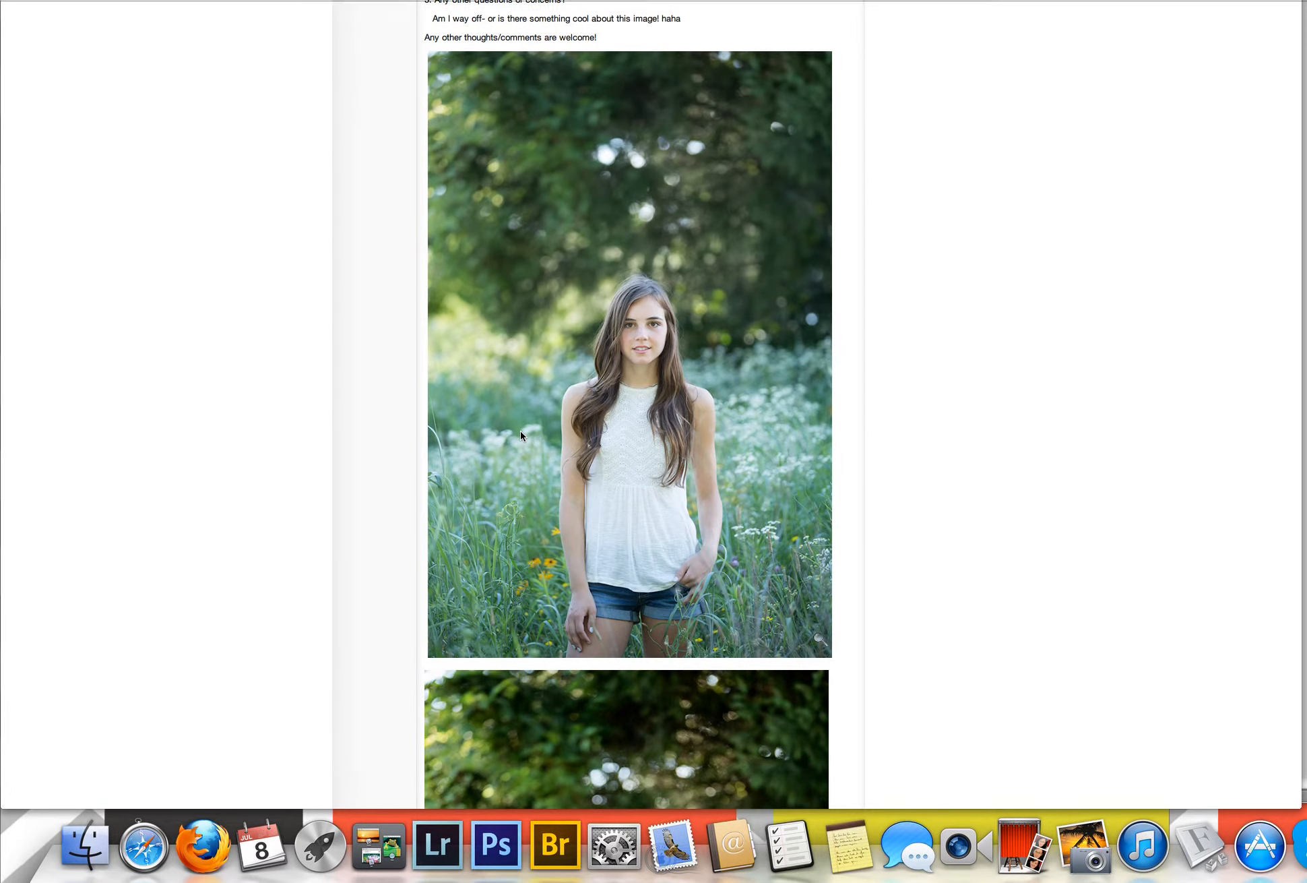
scroll(485, 304, "down", 2)
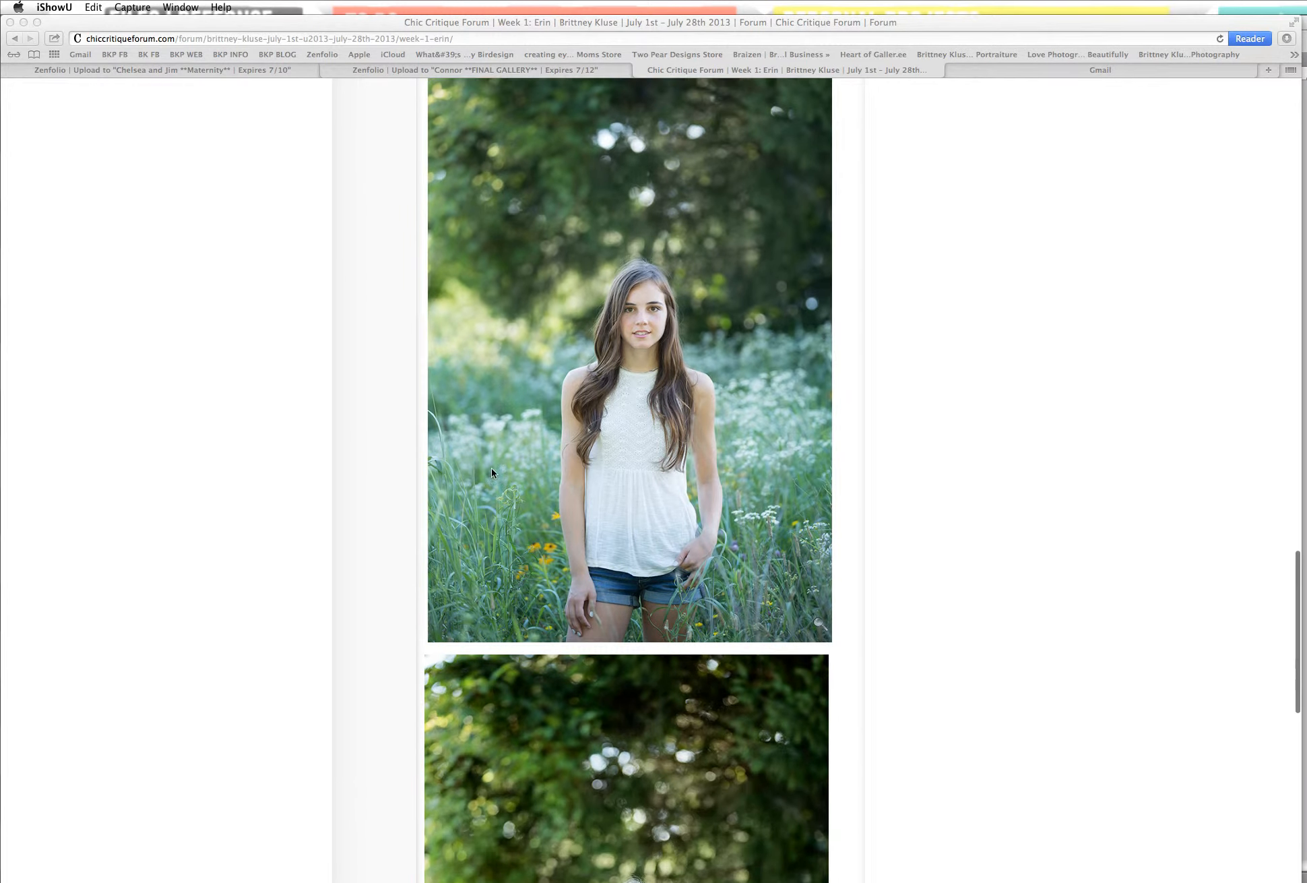
scroll(491, 467, "down", 2)
scroll(491, 455, "down", 3)
scroll(491, 444, "down", 2)
scroll(491, 441, "down", 1)
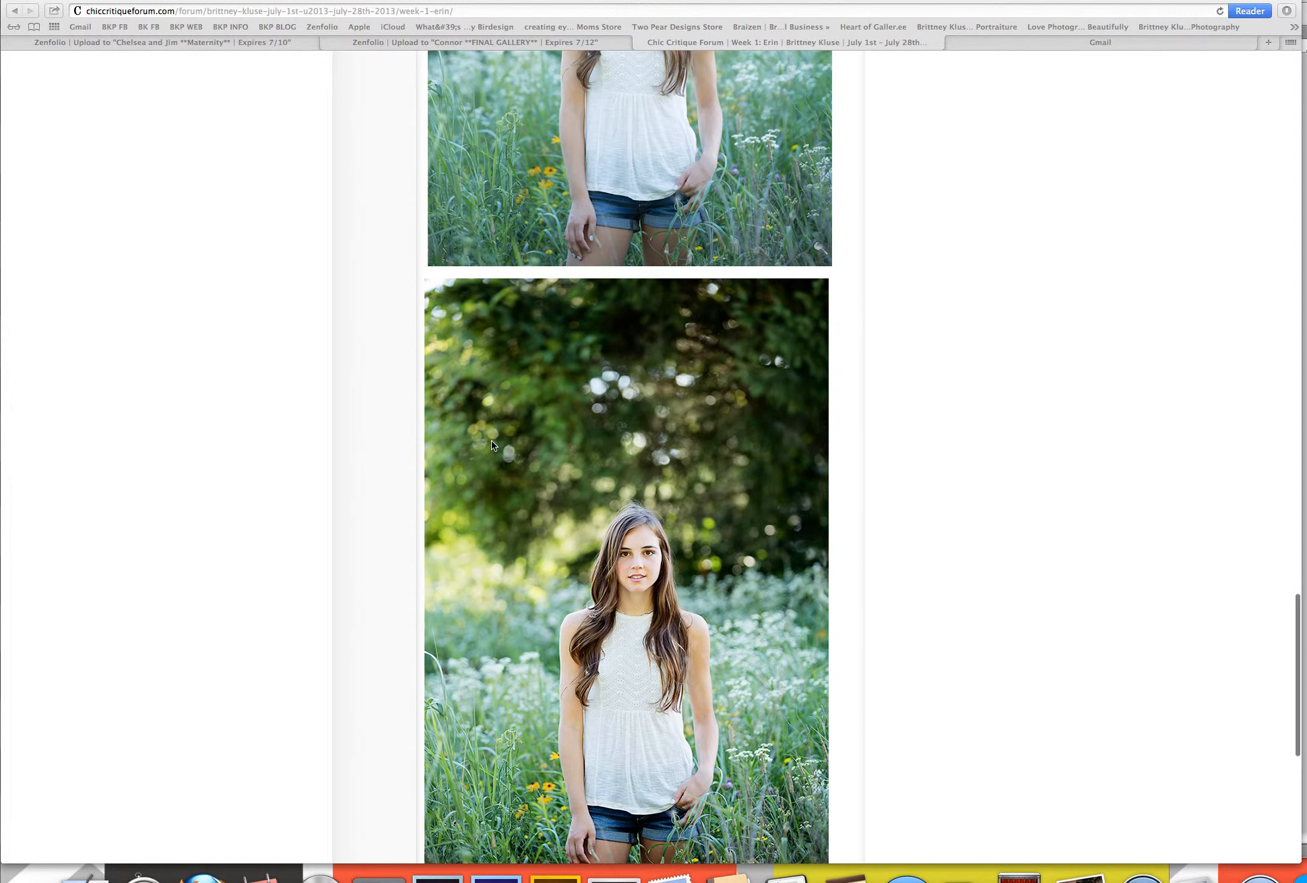
scroll(491, 440, "down", 2)
scroll(523, 436, "up", 5)
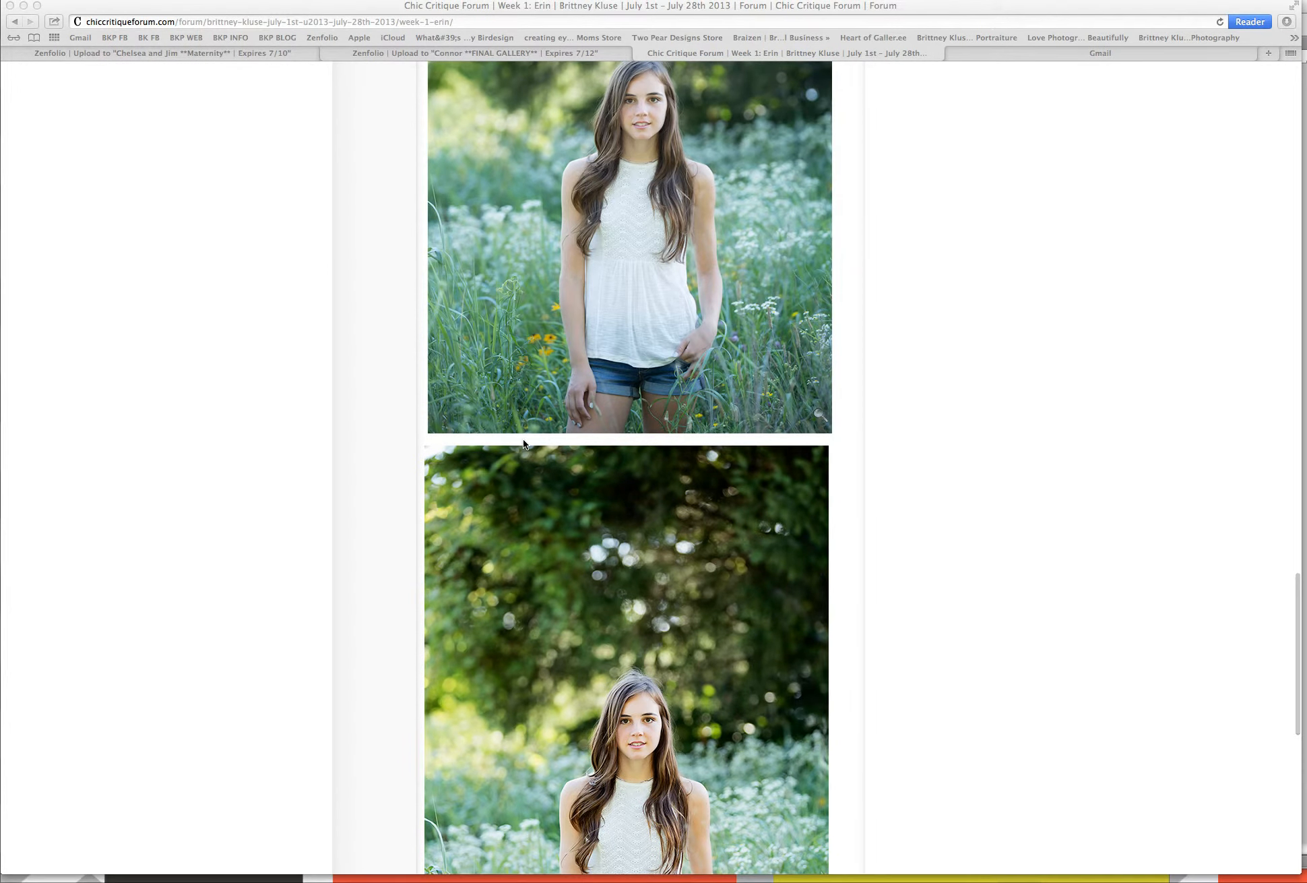
scroll(521, 441, "up", 2)
scroll(521, 443, "up", 2)
scroll(521, 439, "down", 1)
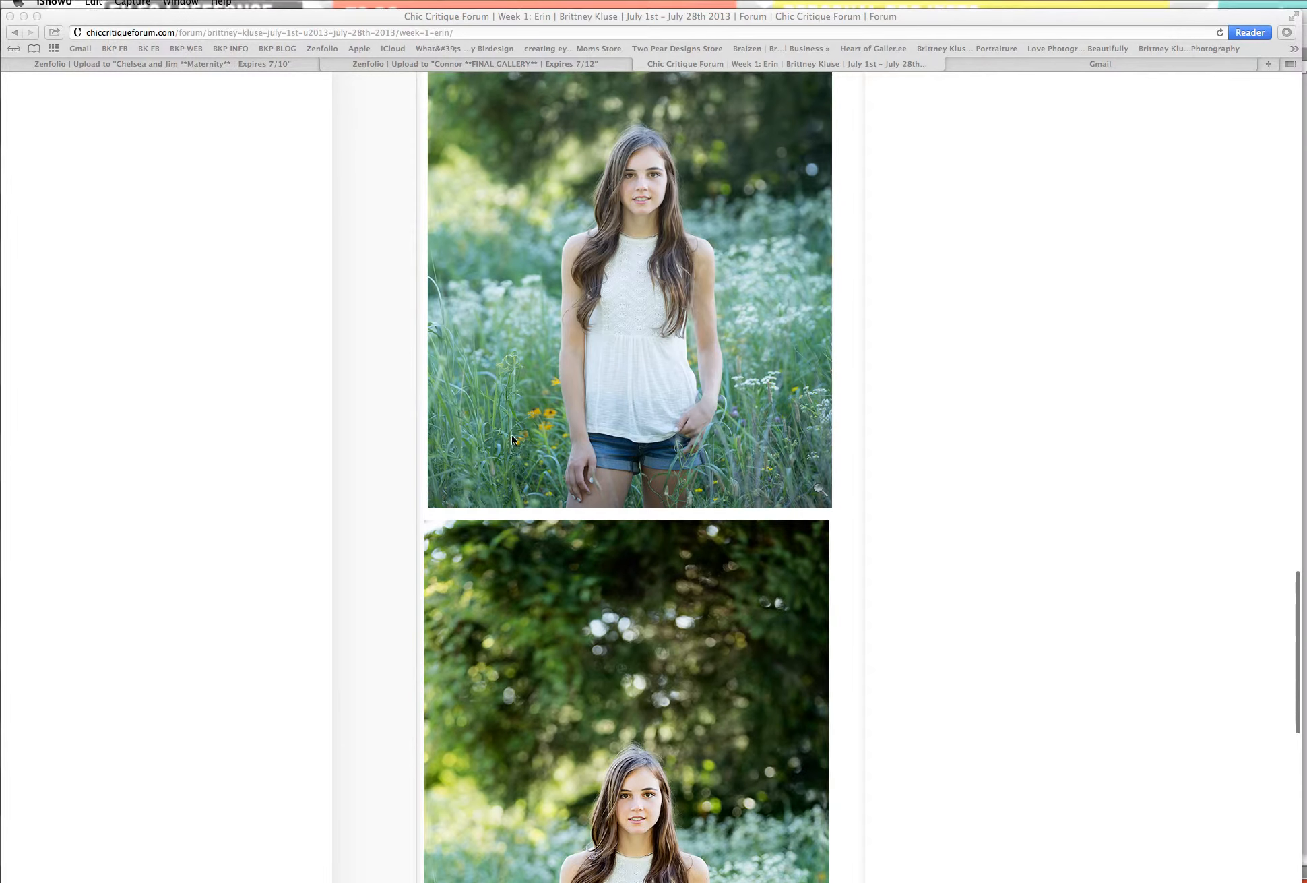
scroll(526, 442, "up", 4)
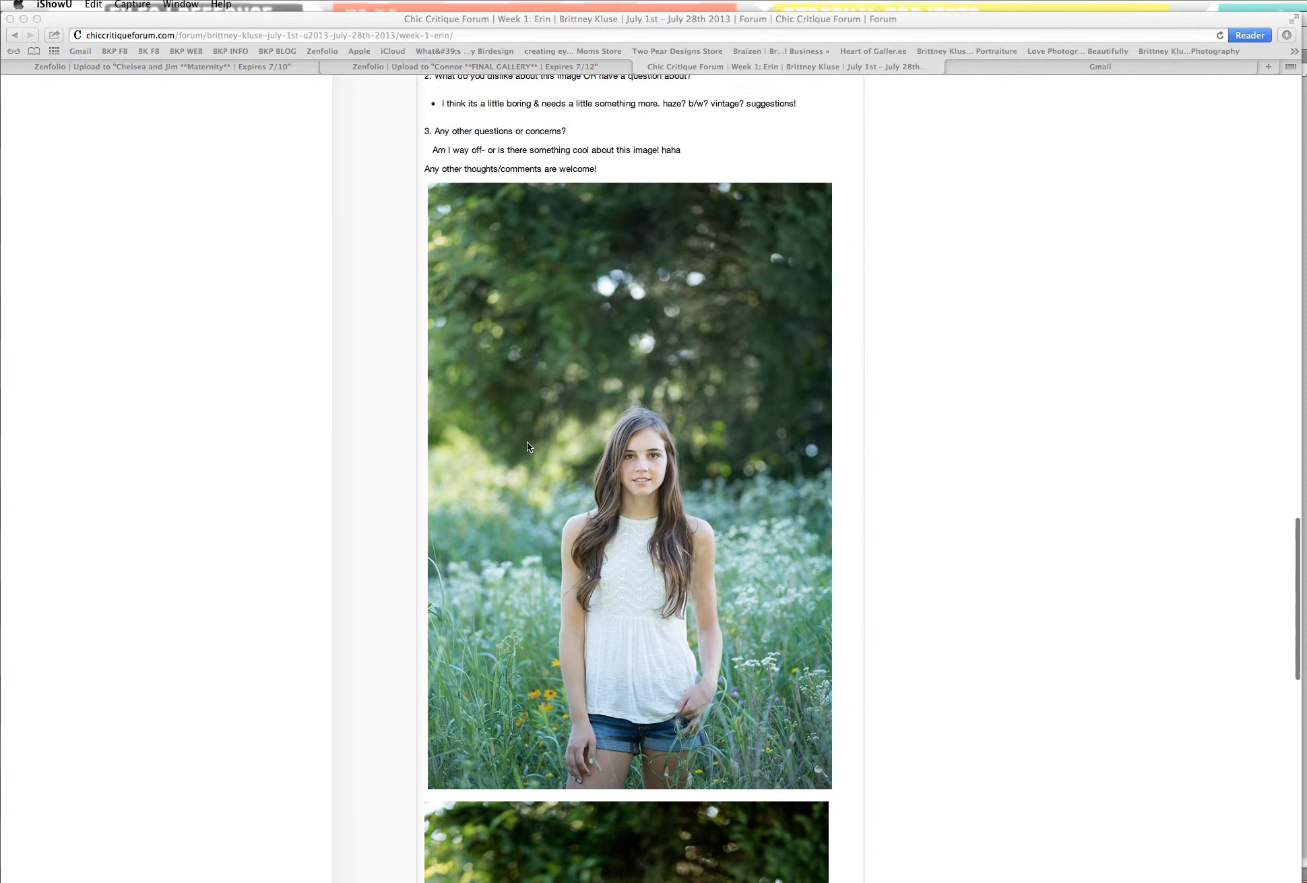
scroll(527, 441, "down", 3)
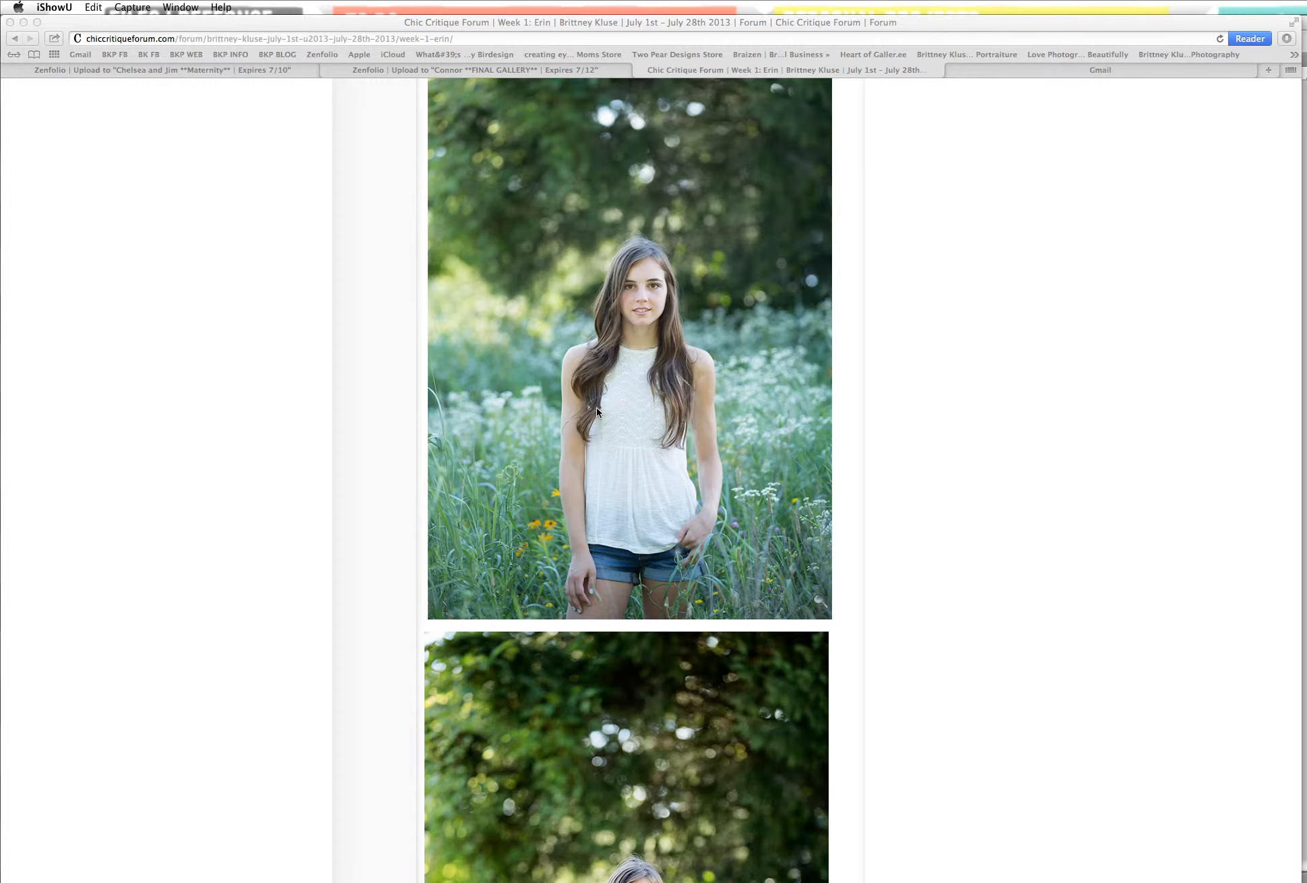
scroll(589, 459, "down", 2)
scroll(589, 444, "down", 2)
scroll(588, 443, "up", 4)
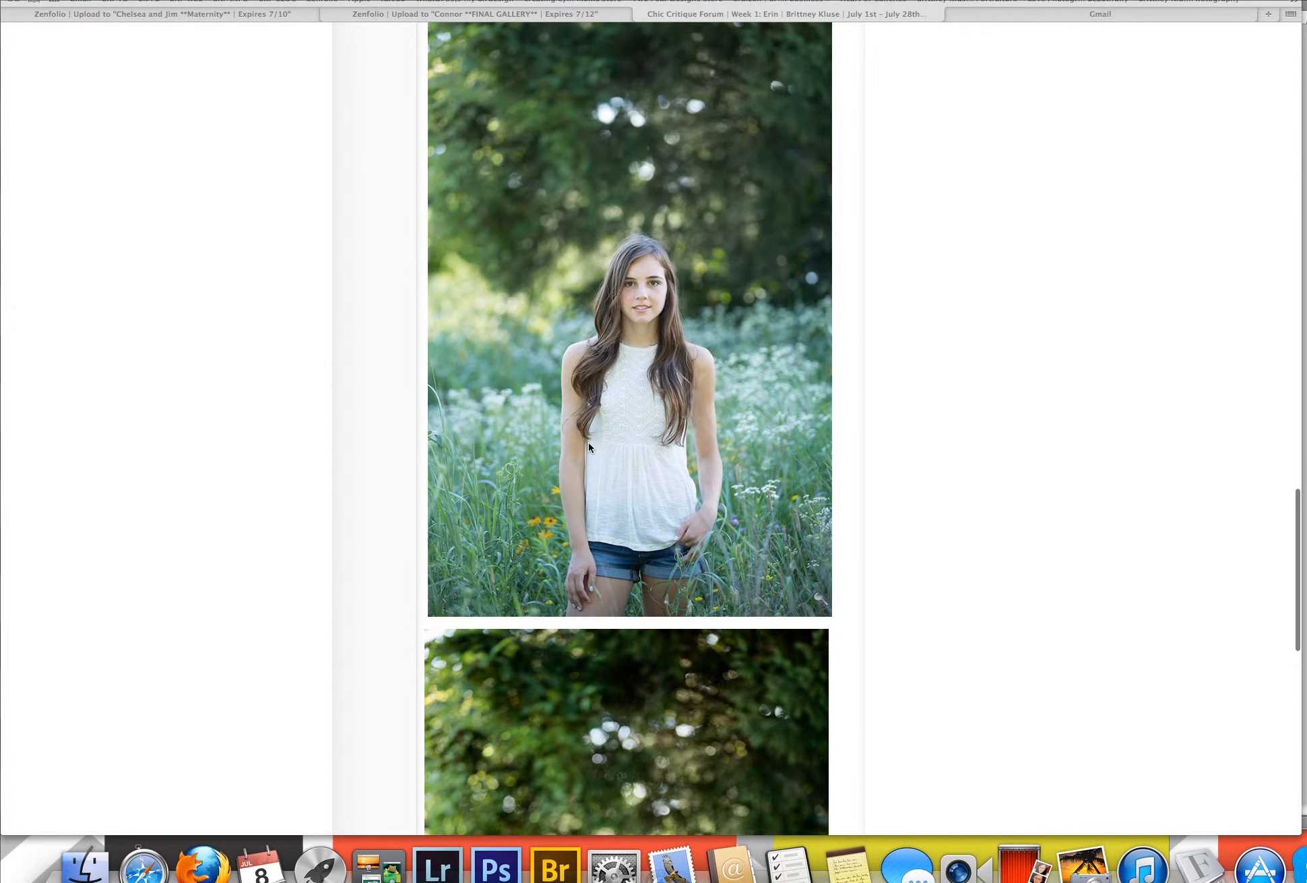
scroll(617, 445, "down", 3)
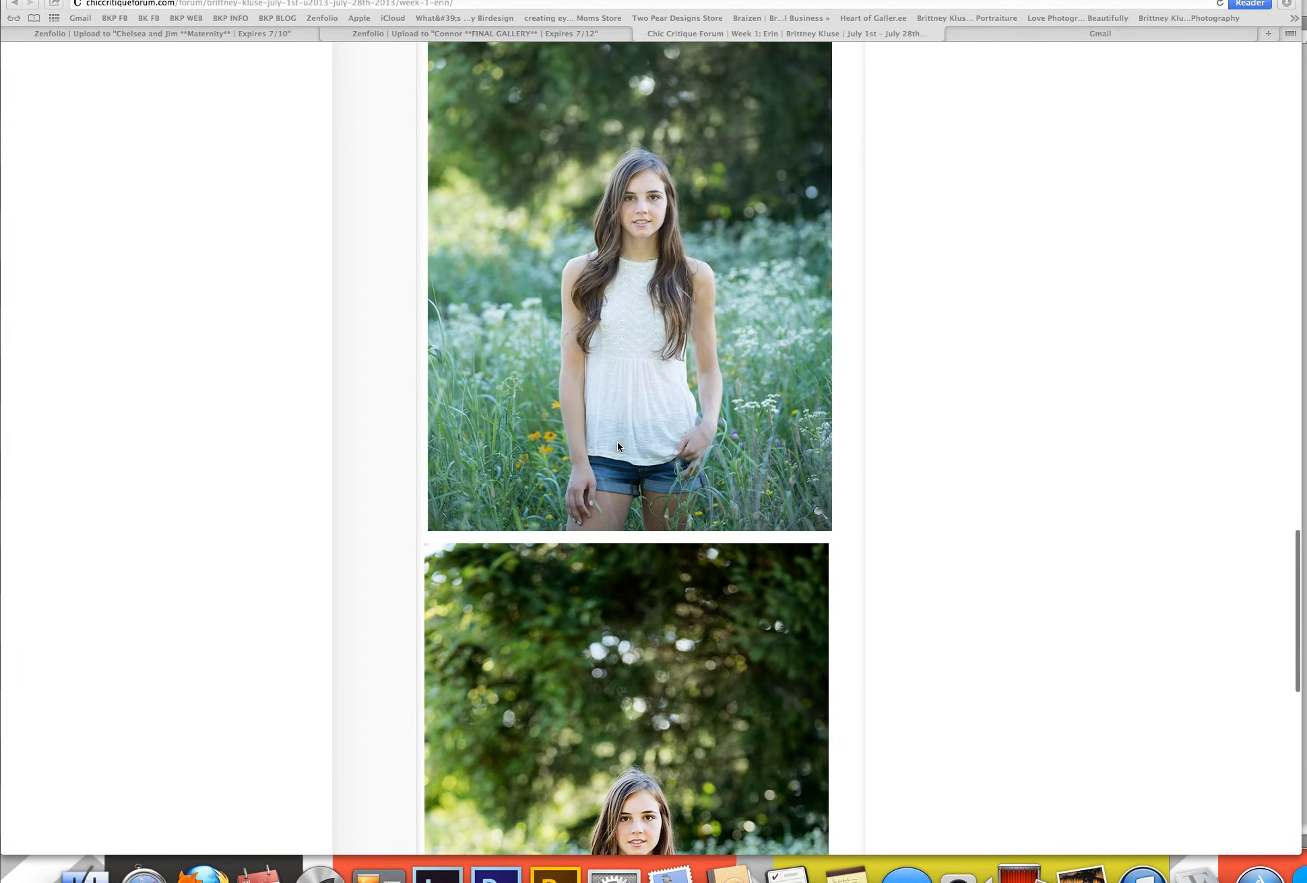
scroll(616, 445, "down", 3)
scroll(620, 443, "up", 5)
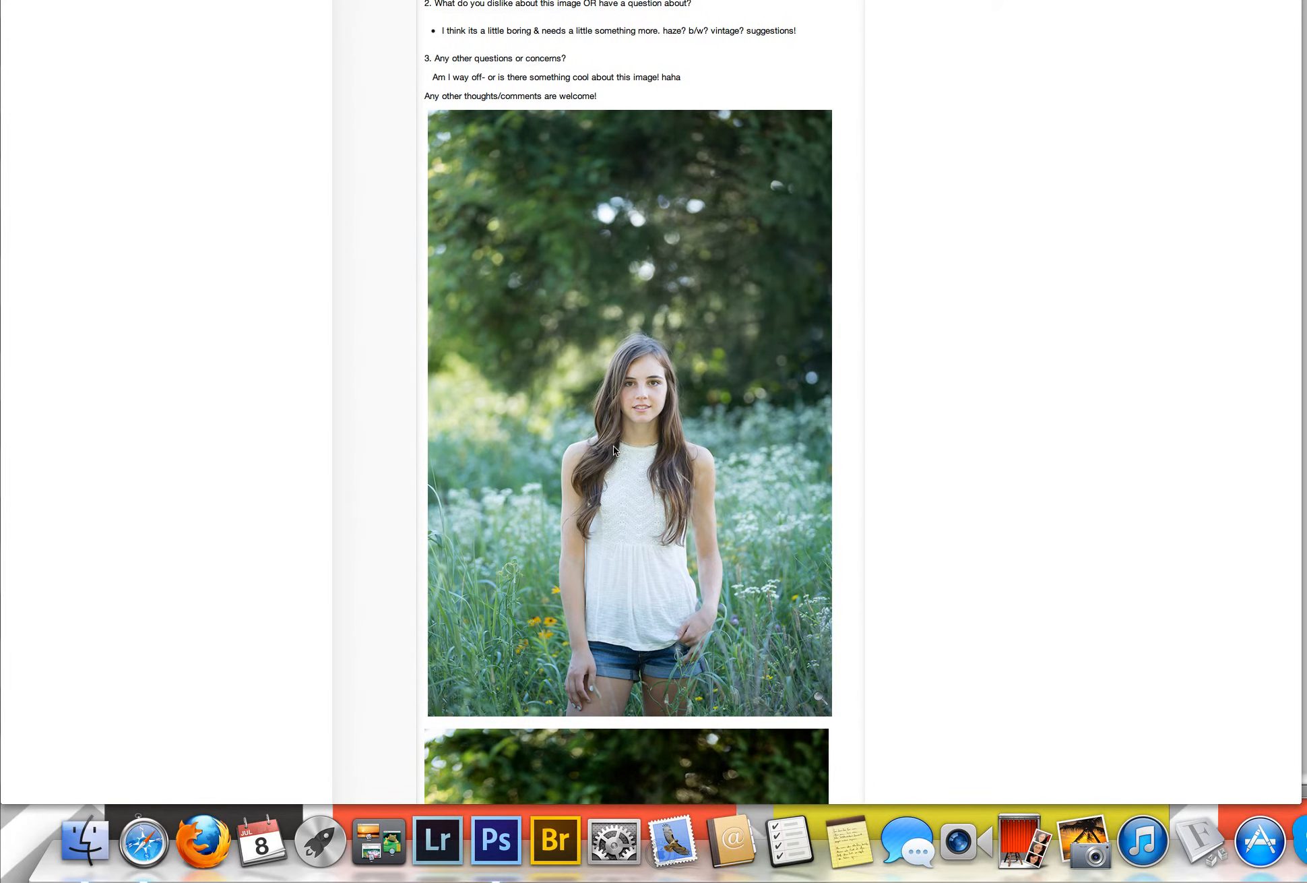
scroll(612, 450, "down", 1)
scroll(613, 470, "down", 5)
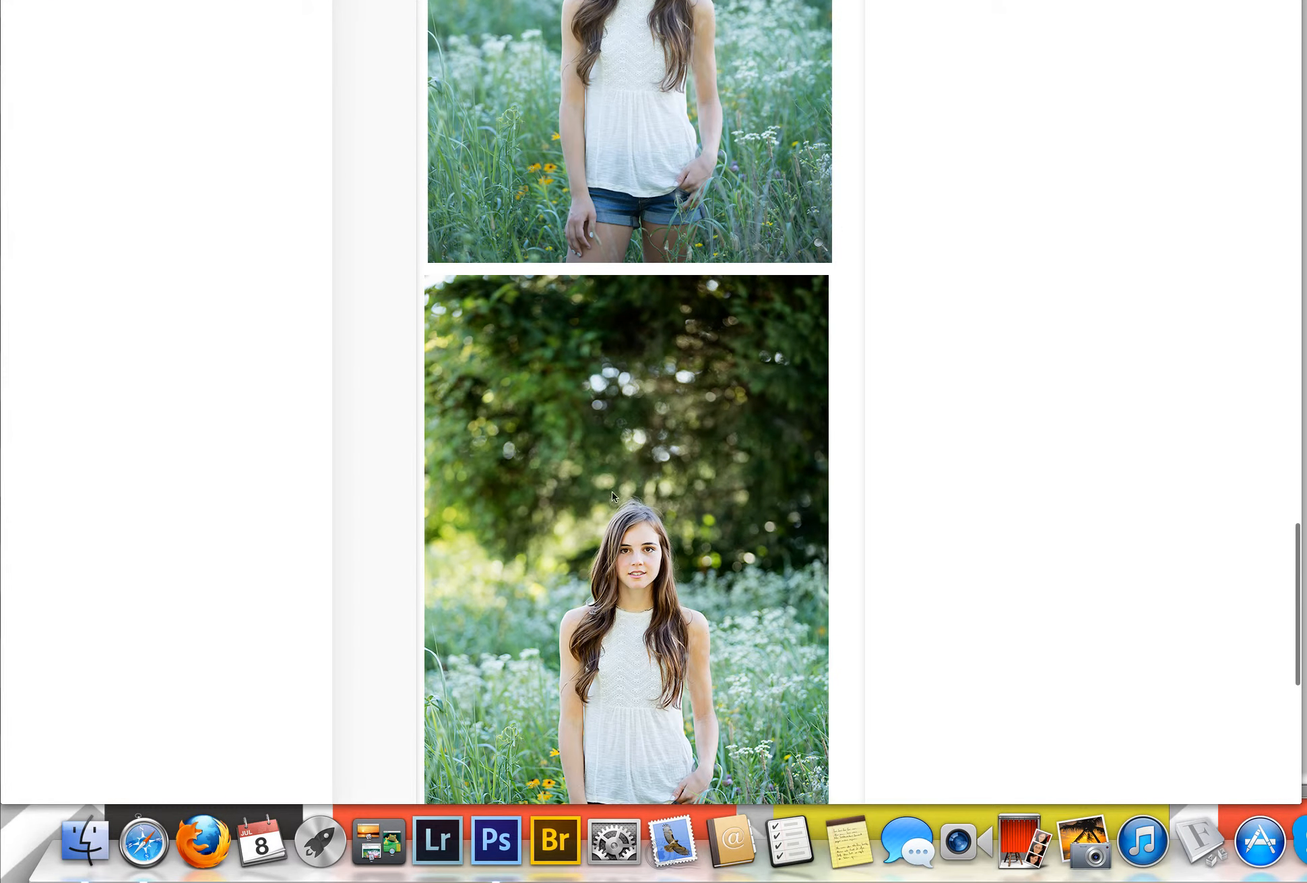
scroll(608, 616, "down", 3)
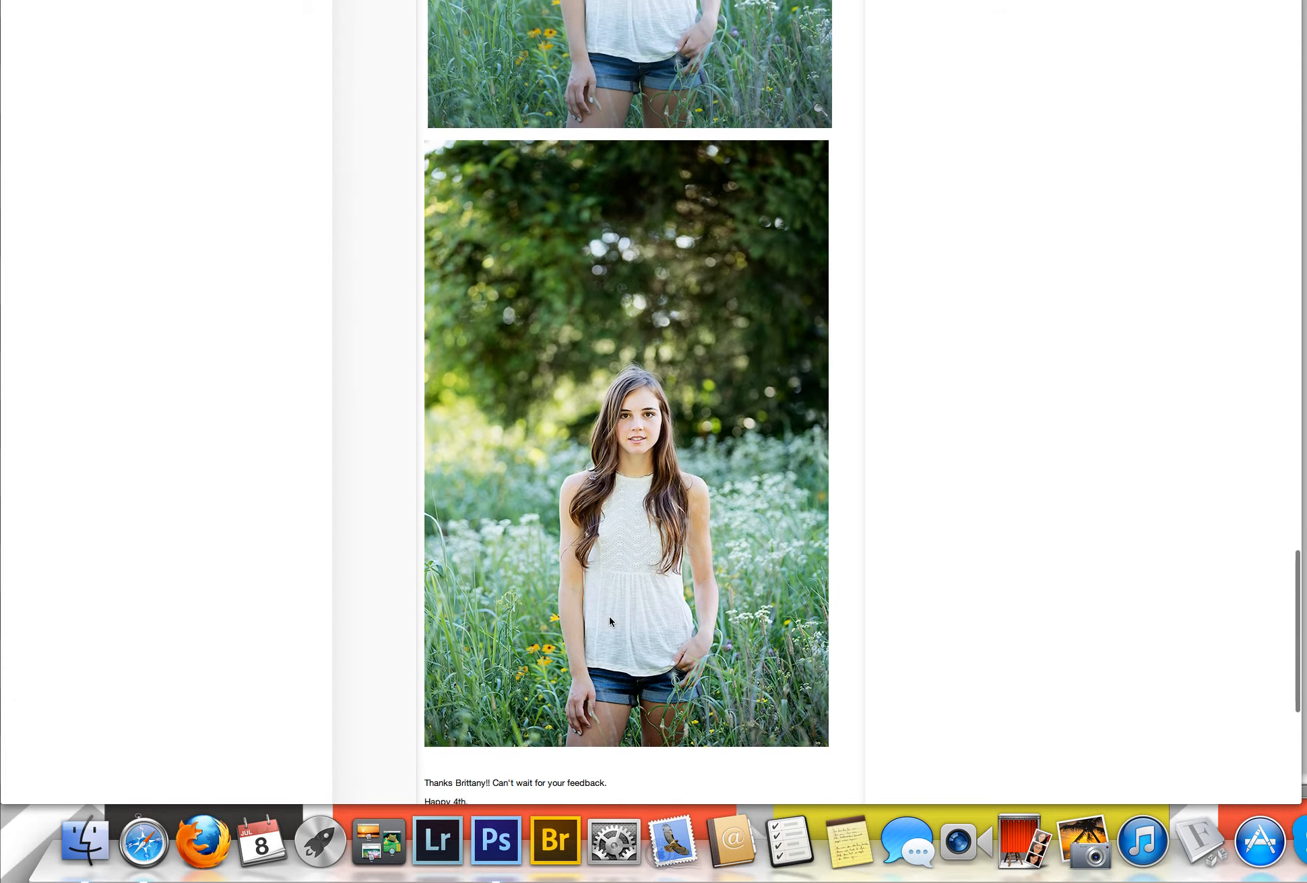
scroll(608, 616, "up", 1)
scroll(608, 615, "down", 2)
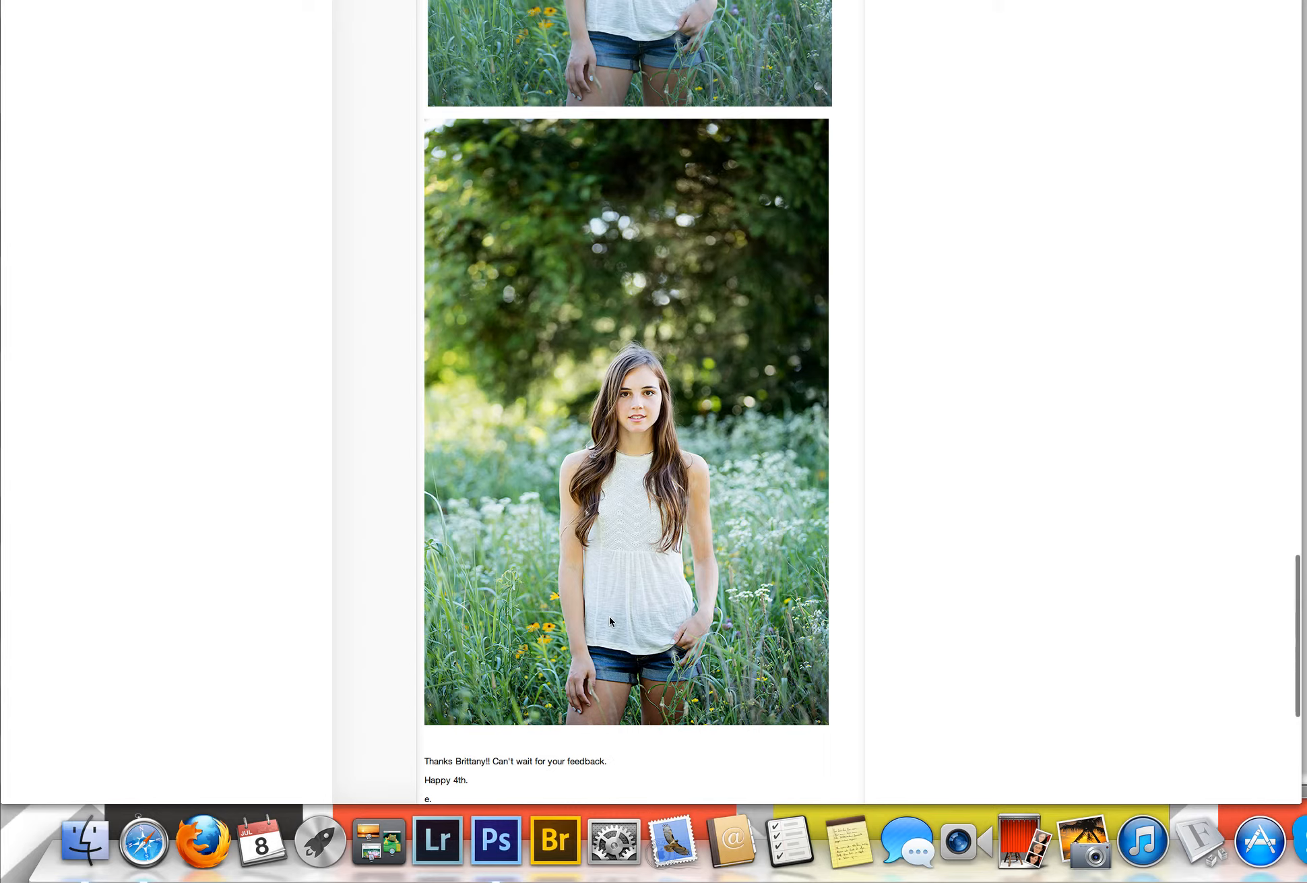
scroll(608, 615, "up", 5)
scroll(609, 616, "up", 3)
scroll(609, 616, "up", 1)
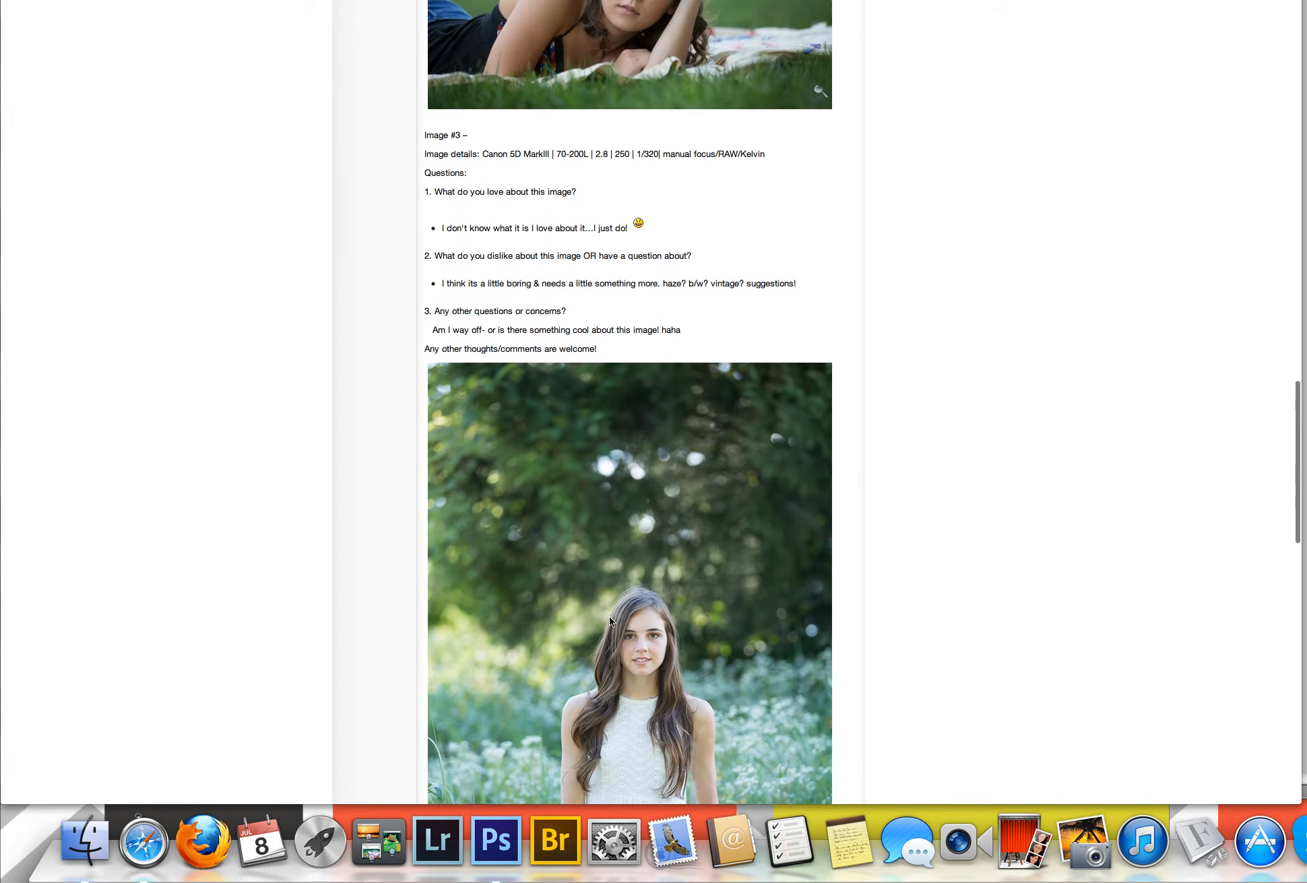
scroll(609, 616, "up", 3)
scroll(605, 603, "up", 2)
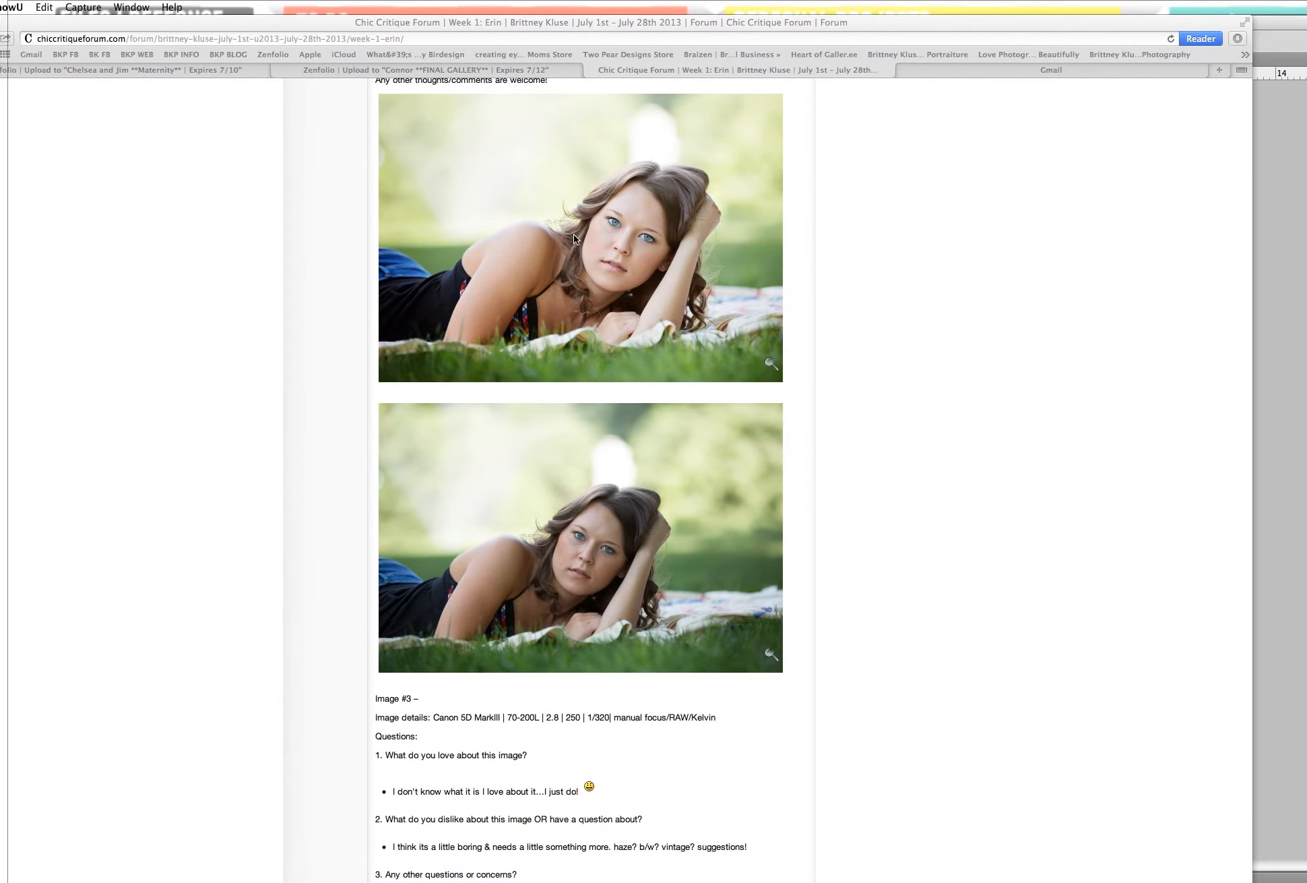
scroll(577, 250, "down", 3)
scroll(576, 250, "up", 3)
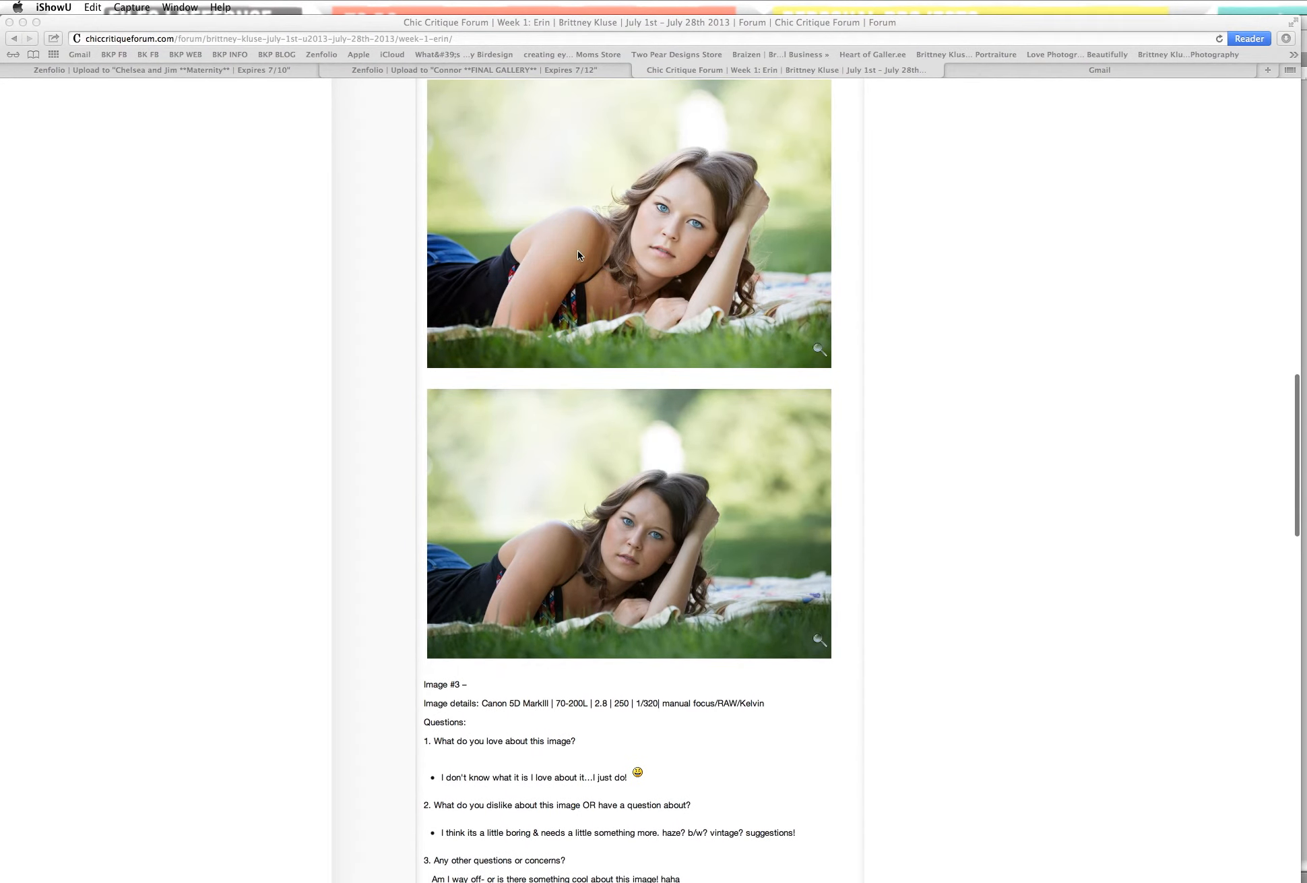
scroll(577, 250, "down", 3)
scroll(577, 250, "up", 4)
scroll(579, 250, "down", 9)
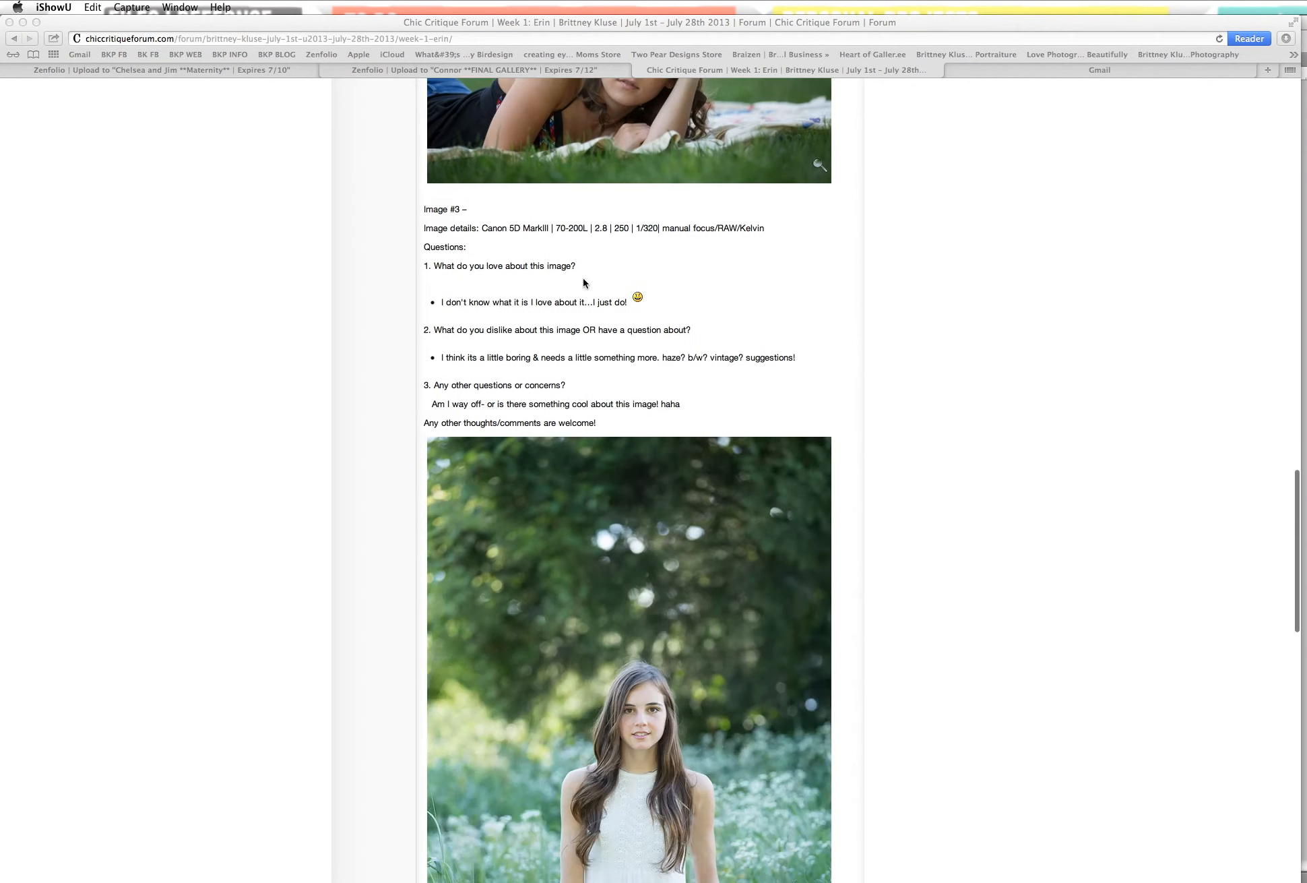
scroll(583, 281, "down", 7)
scroll(583, 281, "down", 5)
scroll(583, 281, "down", 2)
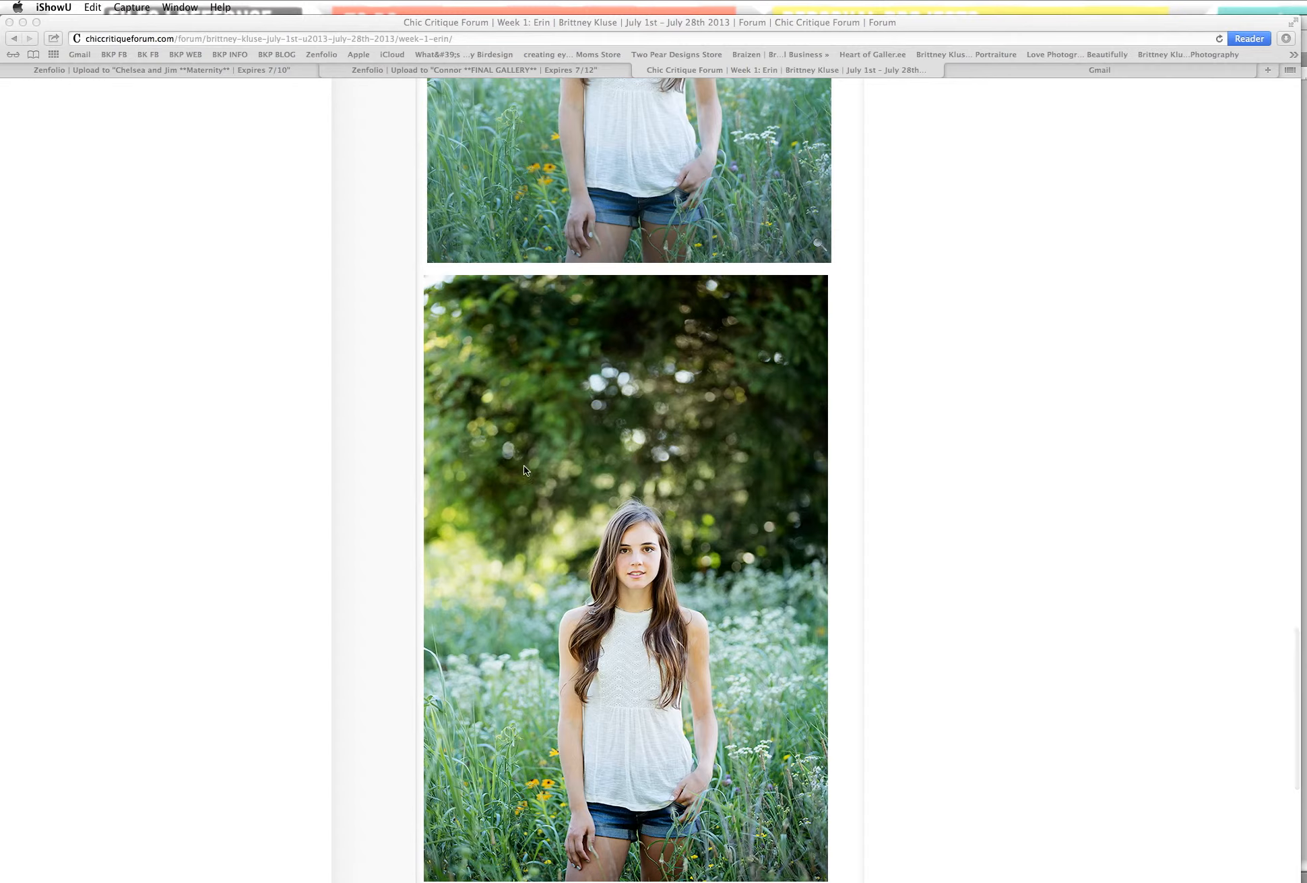
scroll(524, 469, "down", 1)
scroll(567, 502, "down", 2)
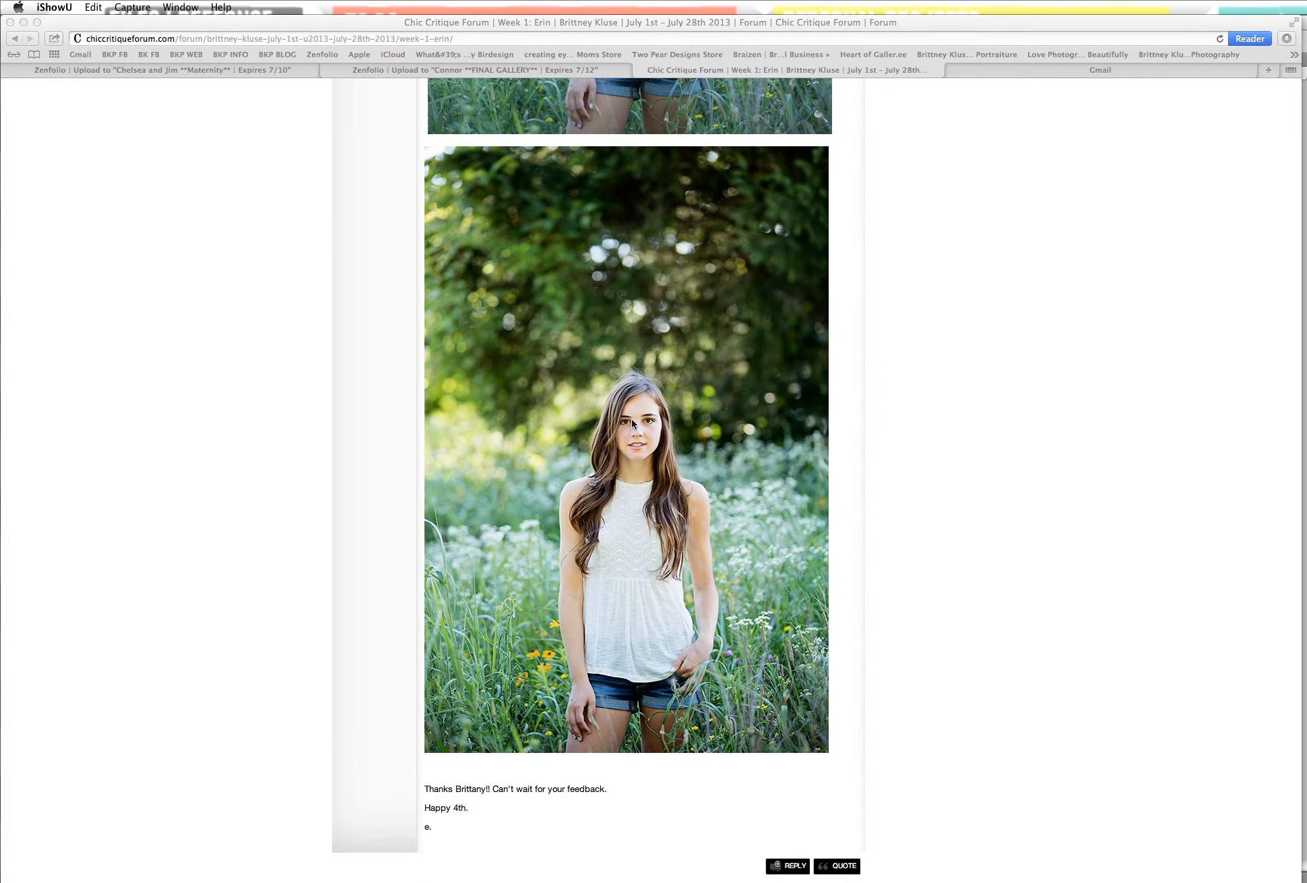
scroll(634, 421, "up", 2)
scroll(638, 511, "up", 1)
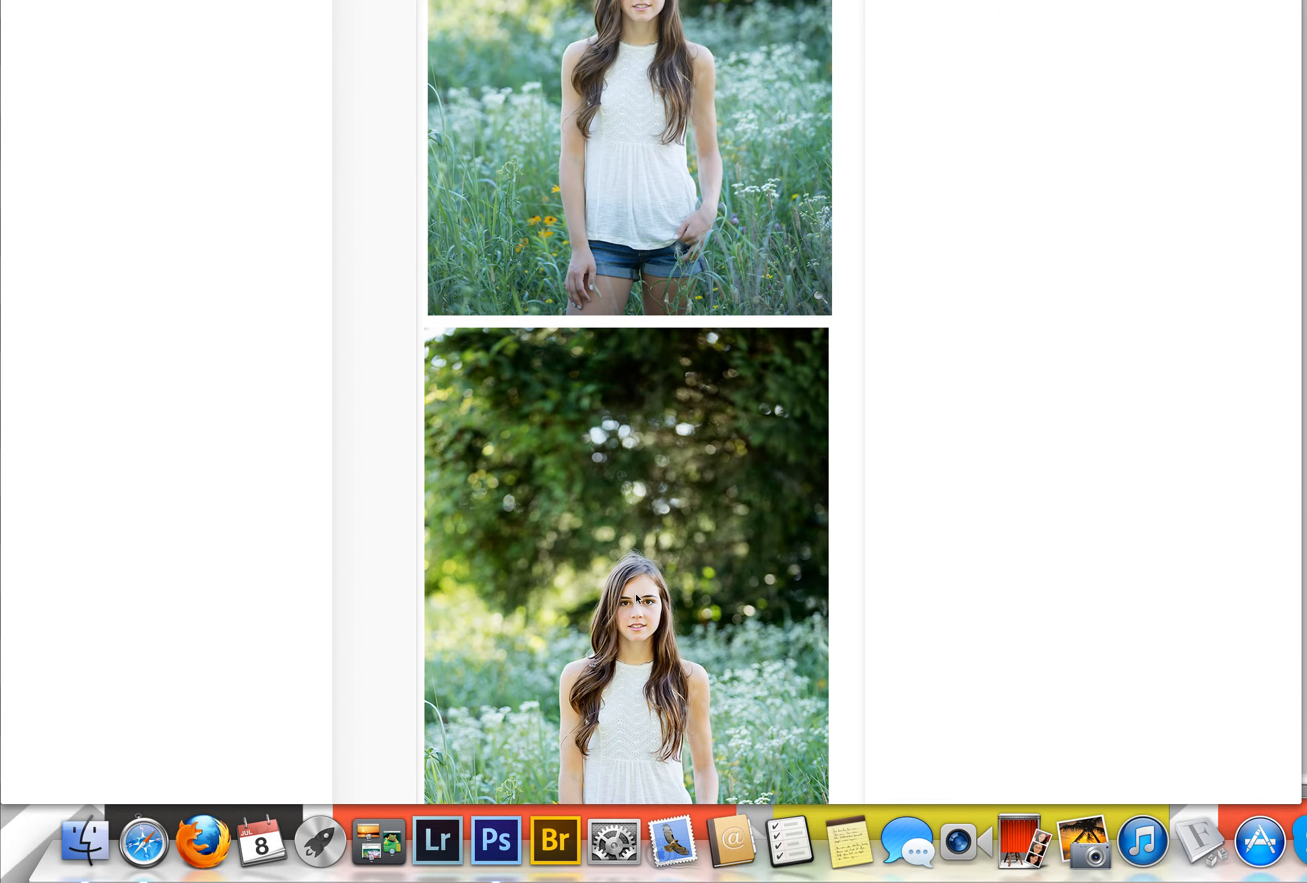
scroll(638, 595, "down", 1)
scroll(648, 594, "down", 3)
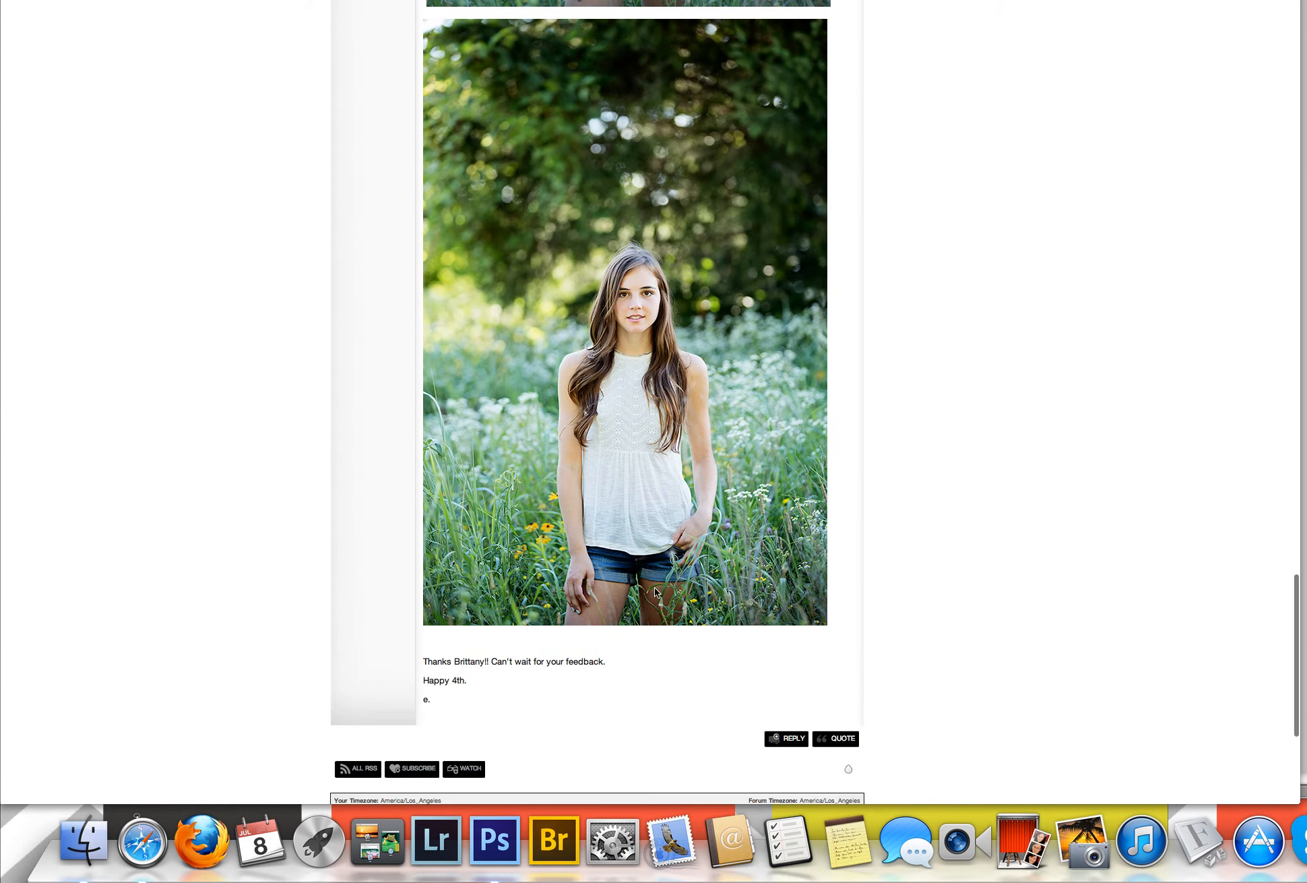
scroll(592, 547, "up", 5)
scroll(593, 546, "up", 2)
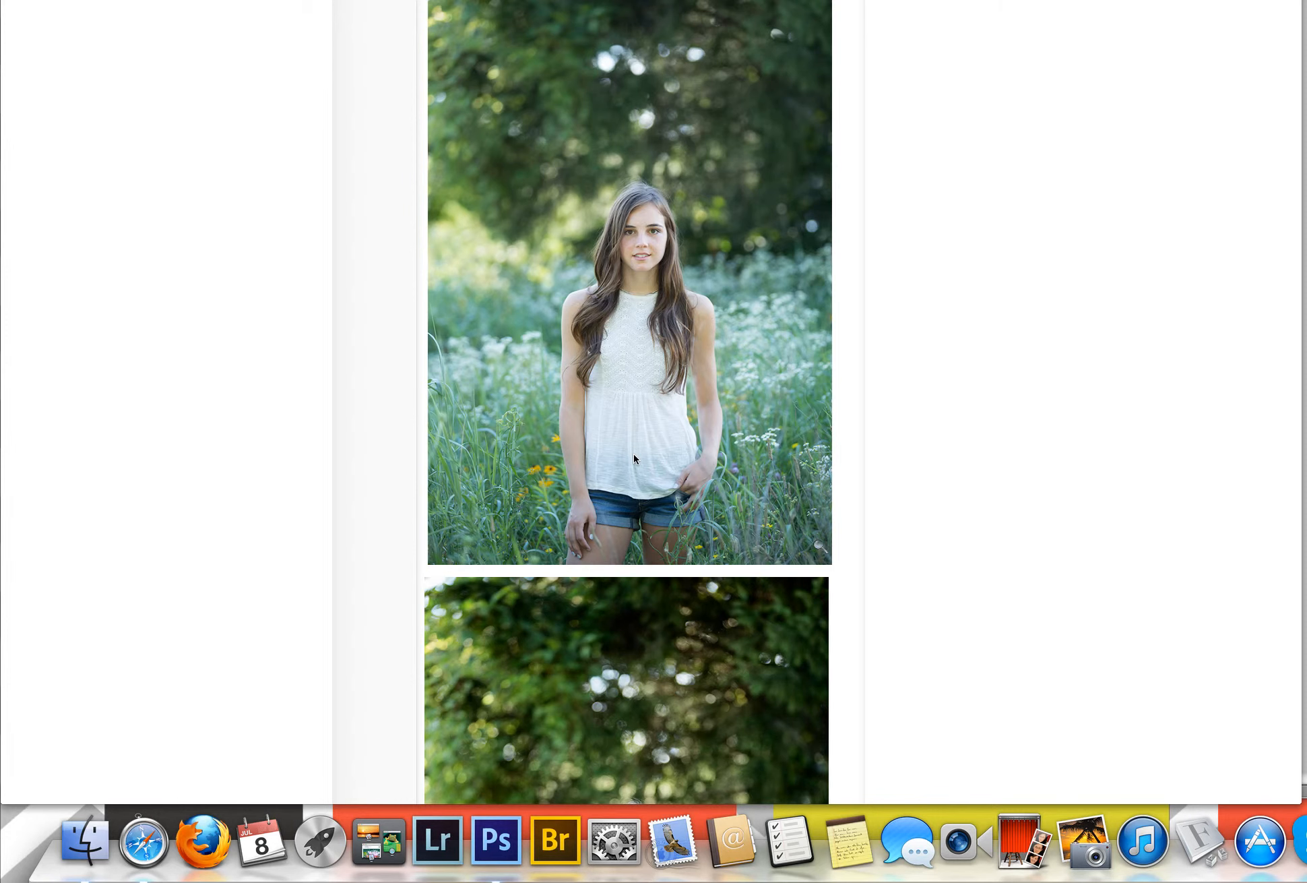
scroll(634, 468, "down", 4)
scroll(640, 473, "down", 3)
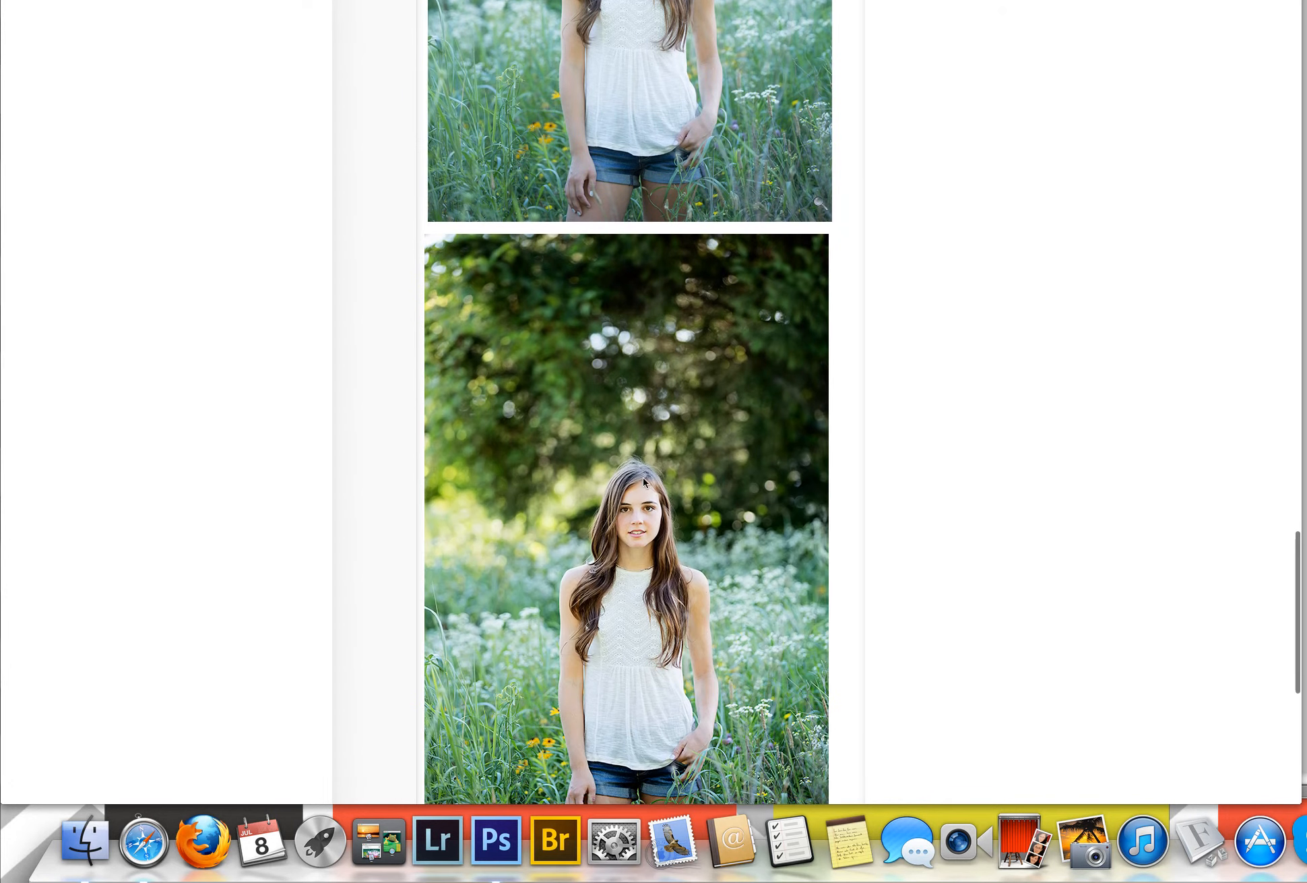
scroll(643, 480, "down", 1)
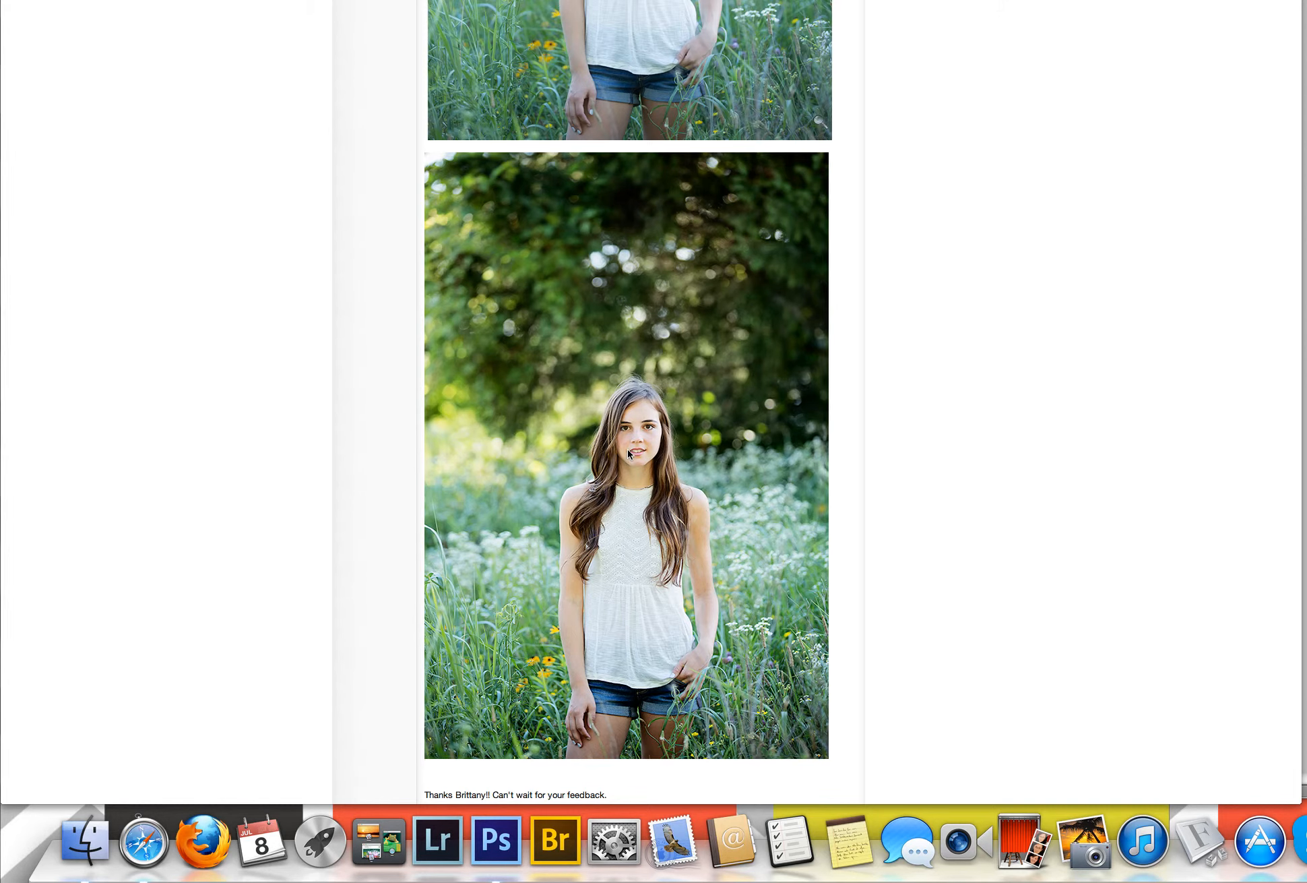
scroll(630, 453, "down", 1)
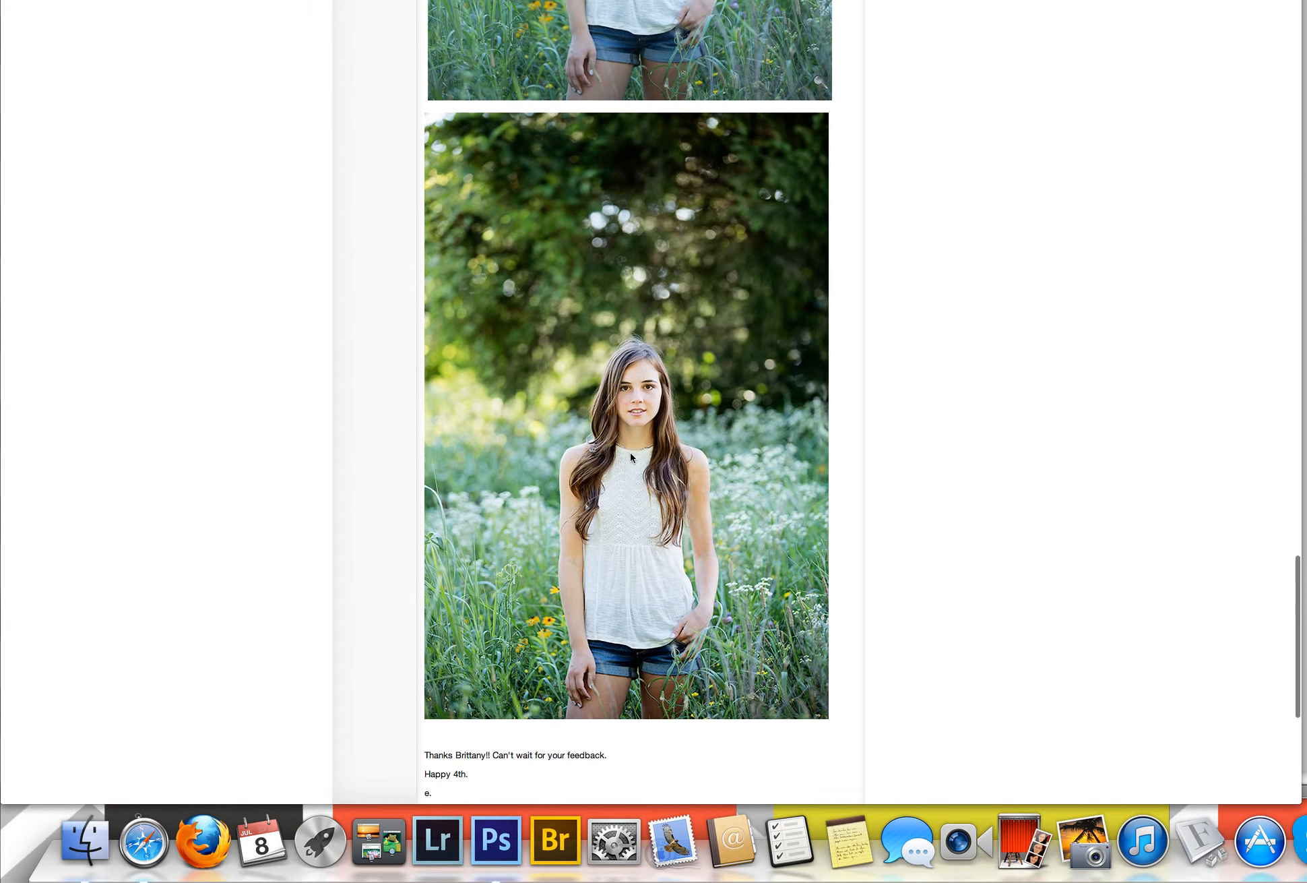
scroll(631, 453, "up", 3)
scroll(630, 453, "up", 10)
scroll(632, 457, "up", 6)
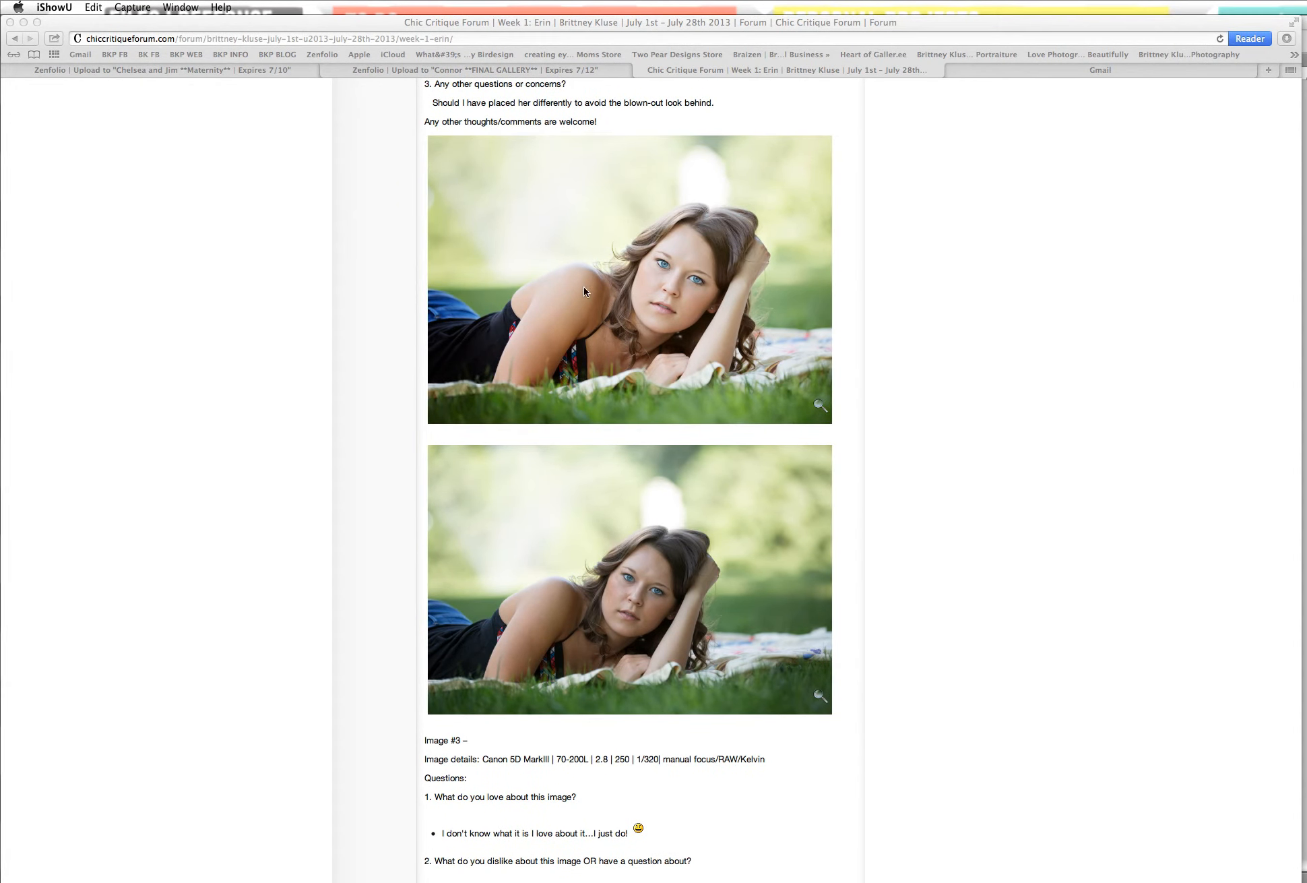
scroll(583, 292, "down", 3)
scroll(618, 533, "down", 10)
scroll(618, 467, "down", 5)
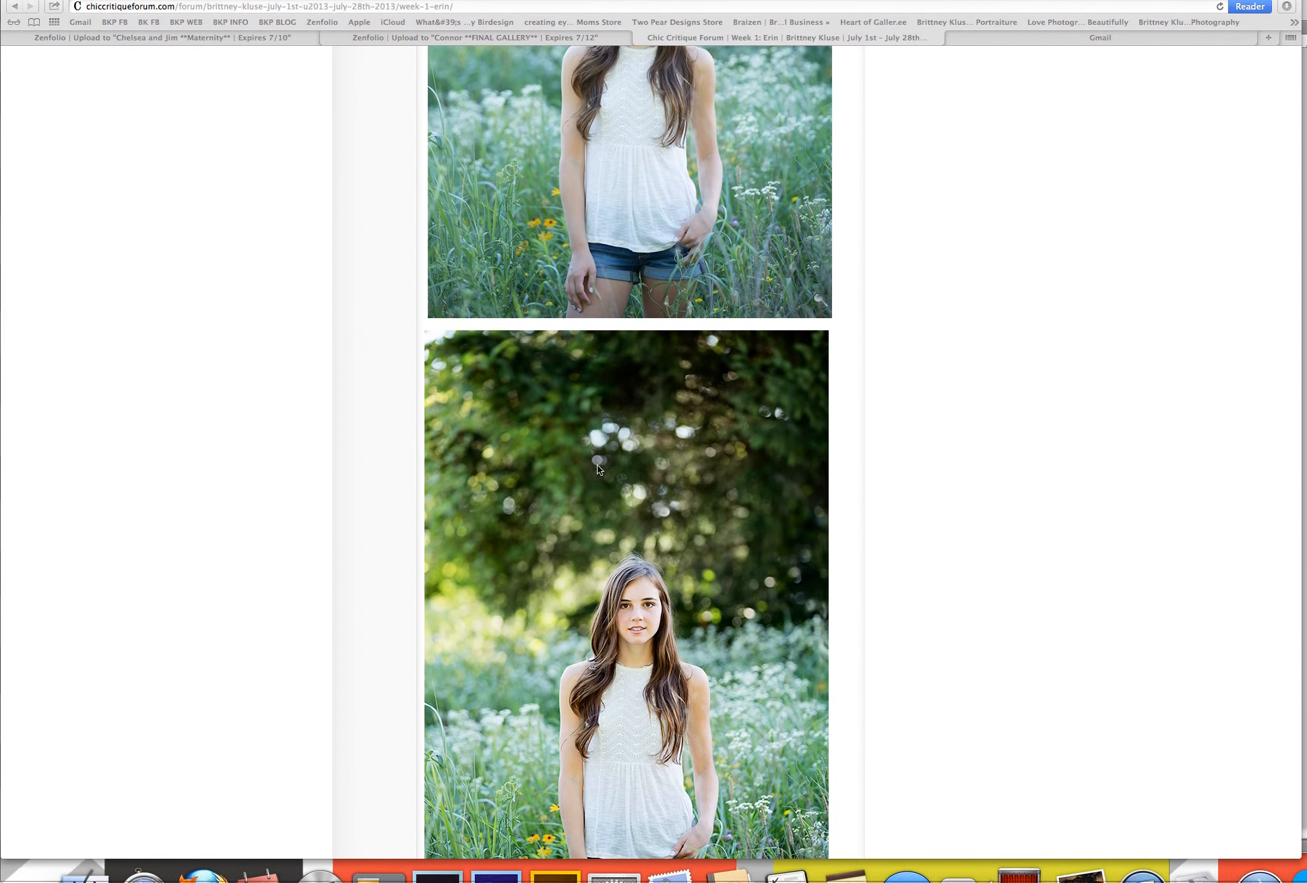
scroll(598, 468, "down", 5)
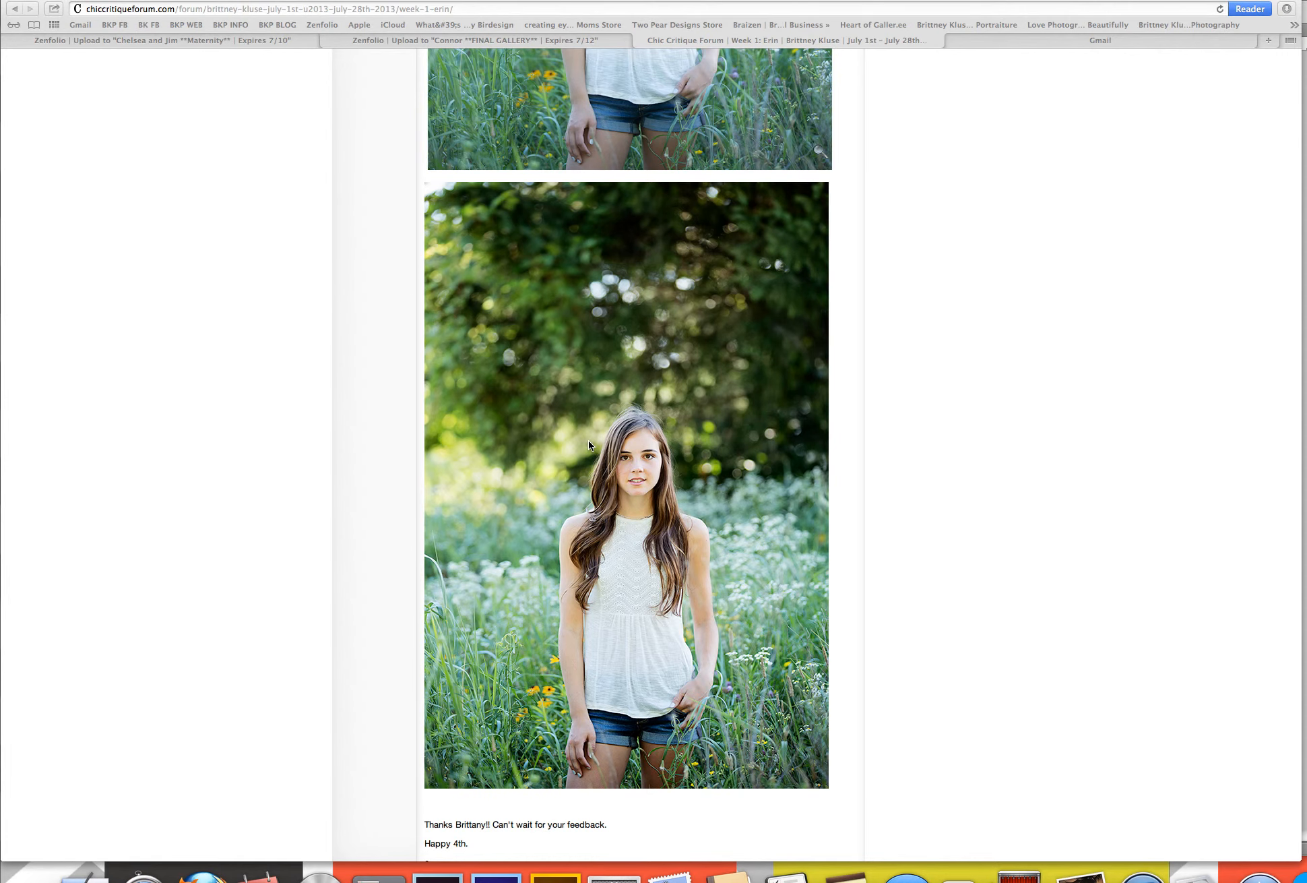
scroll(594, 442, "up", 2)
scroll(521, 431, "up", 3)
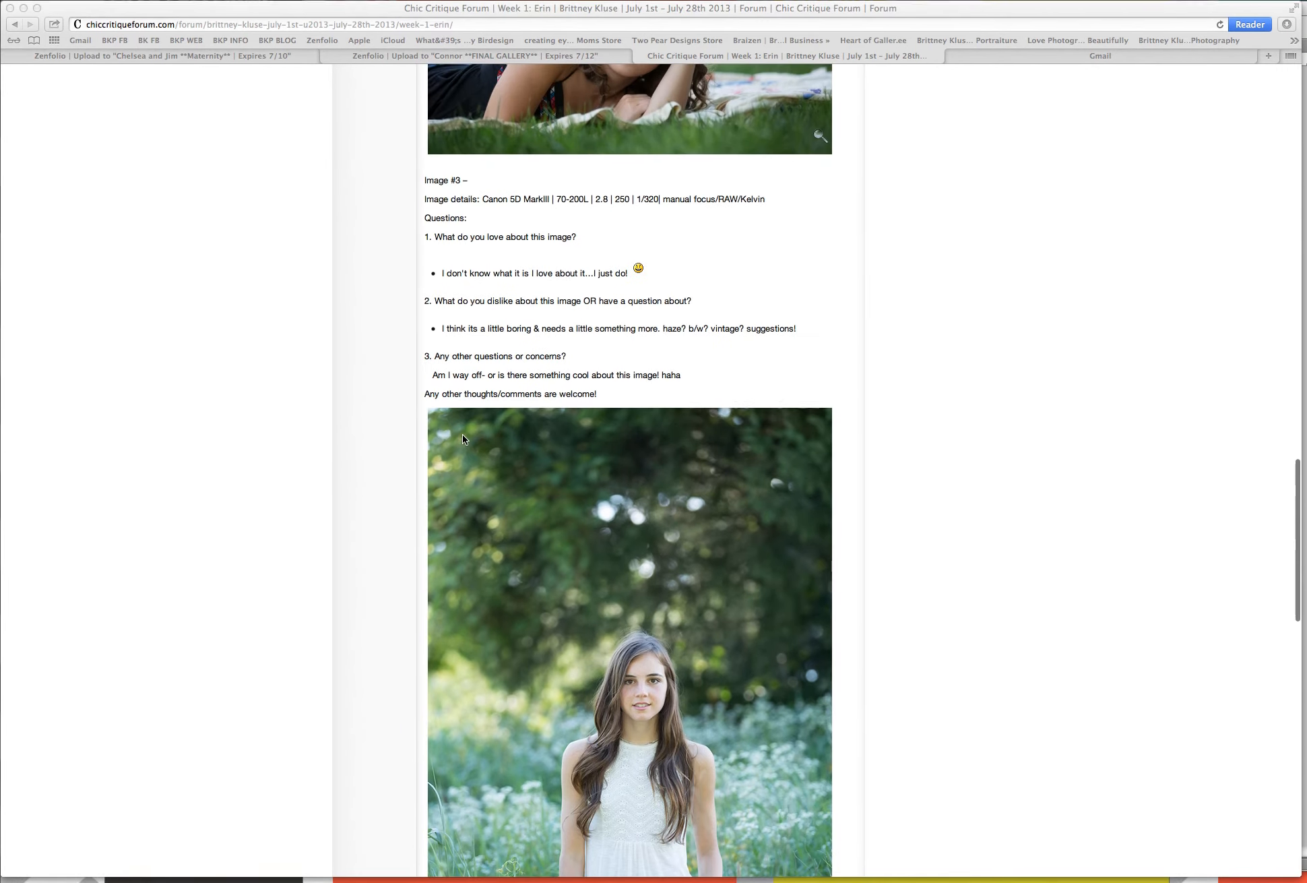
scroll(465, 437, "up", 2)
scroll(479, 434, "up", 3)
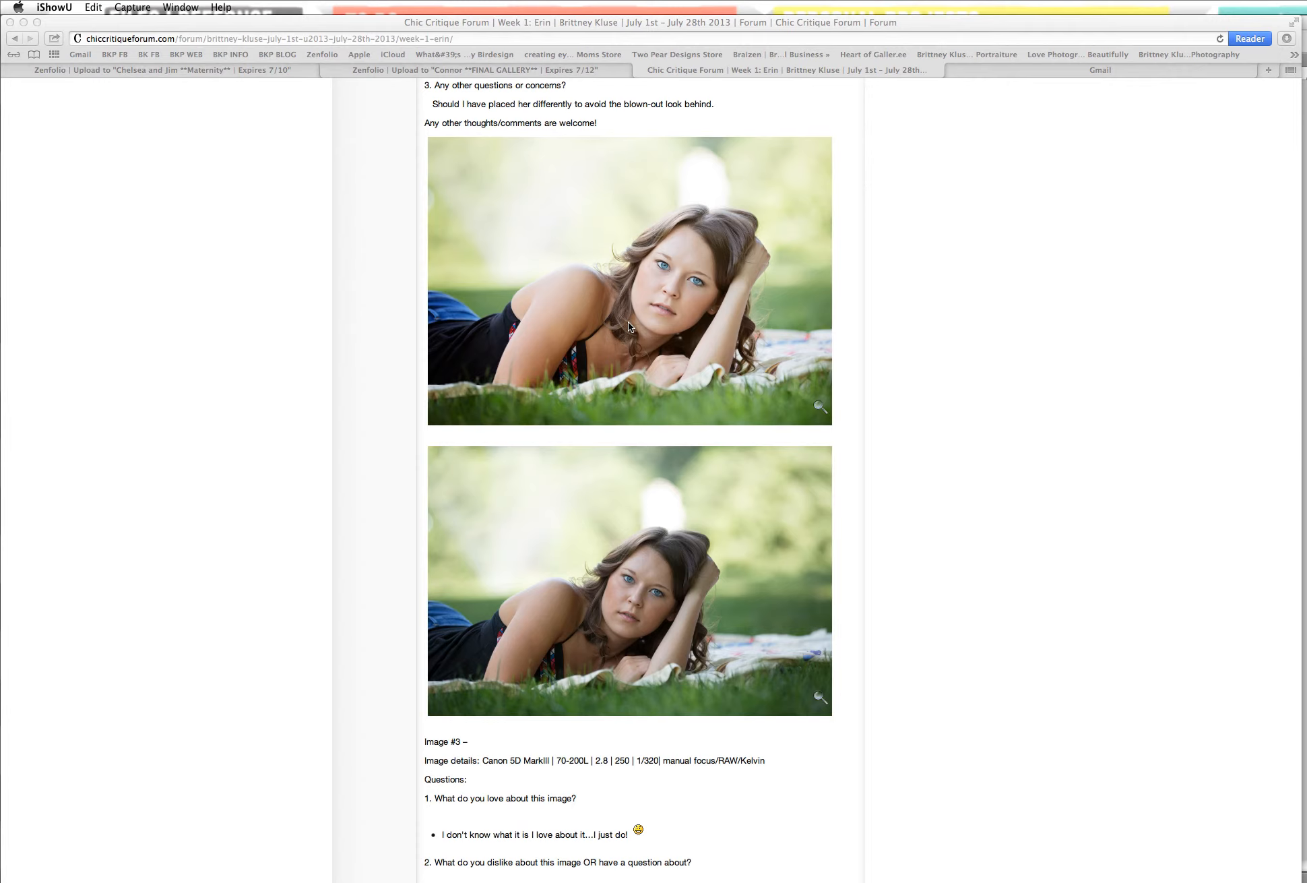
scroll(628, 322, "down", 5)
scroll(624, 358, "down", 5)
scroll(624, 388, "down", 3)
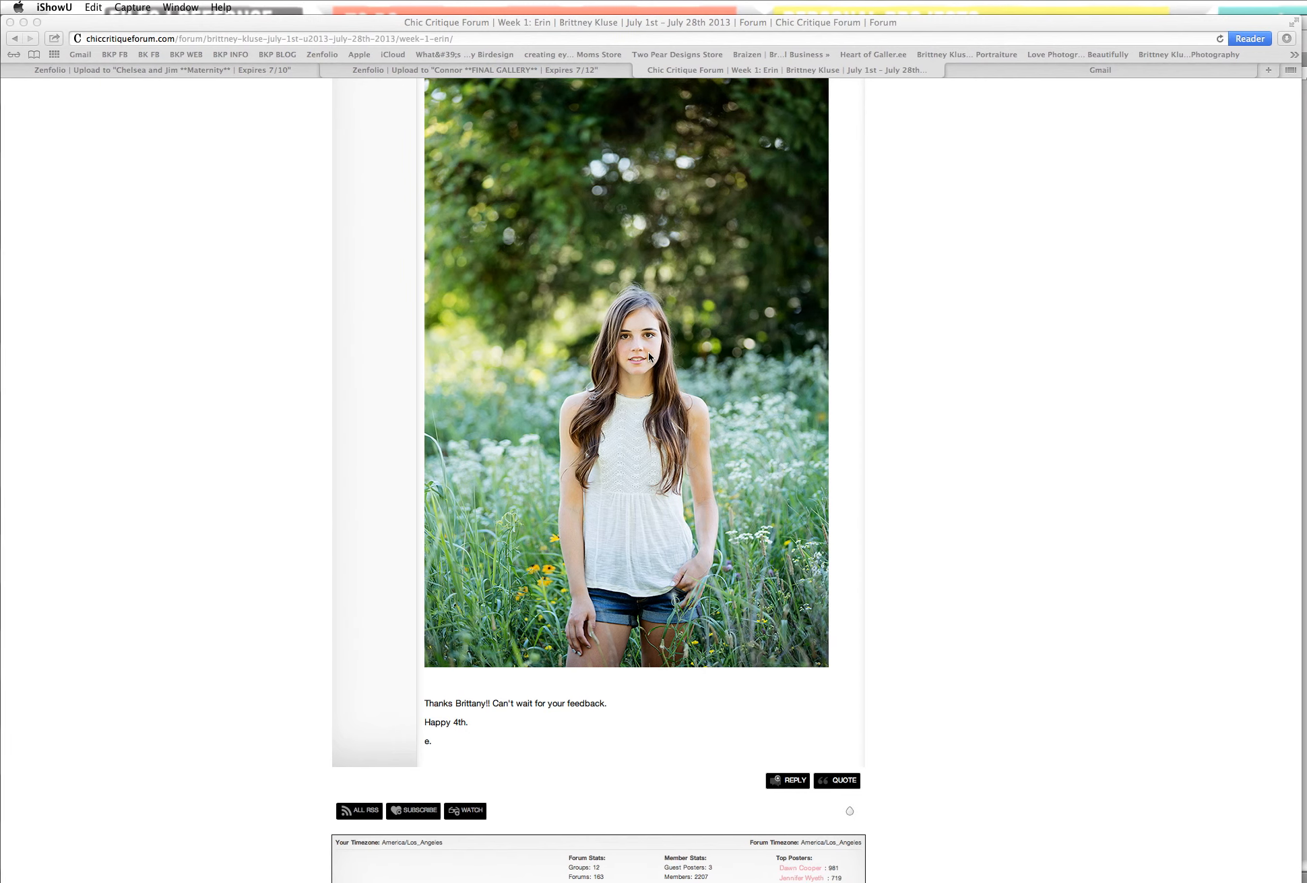
scroll(638, 392, "up", 2)
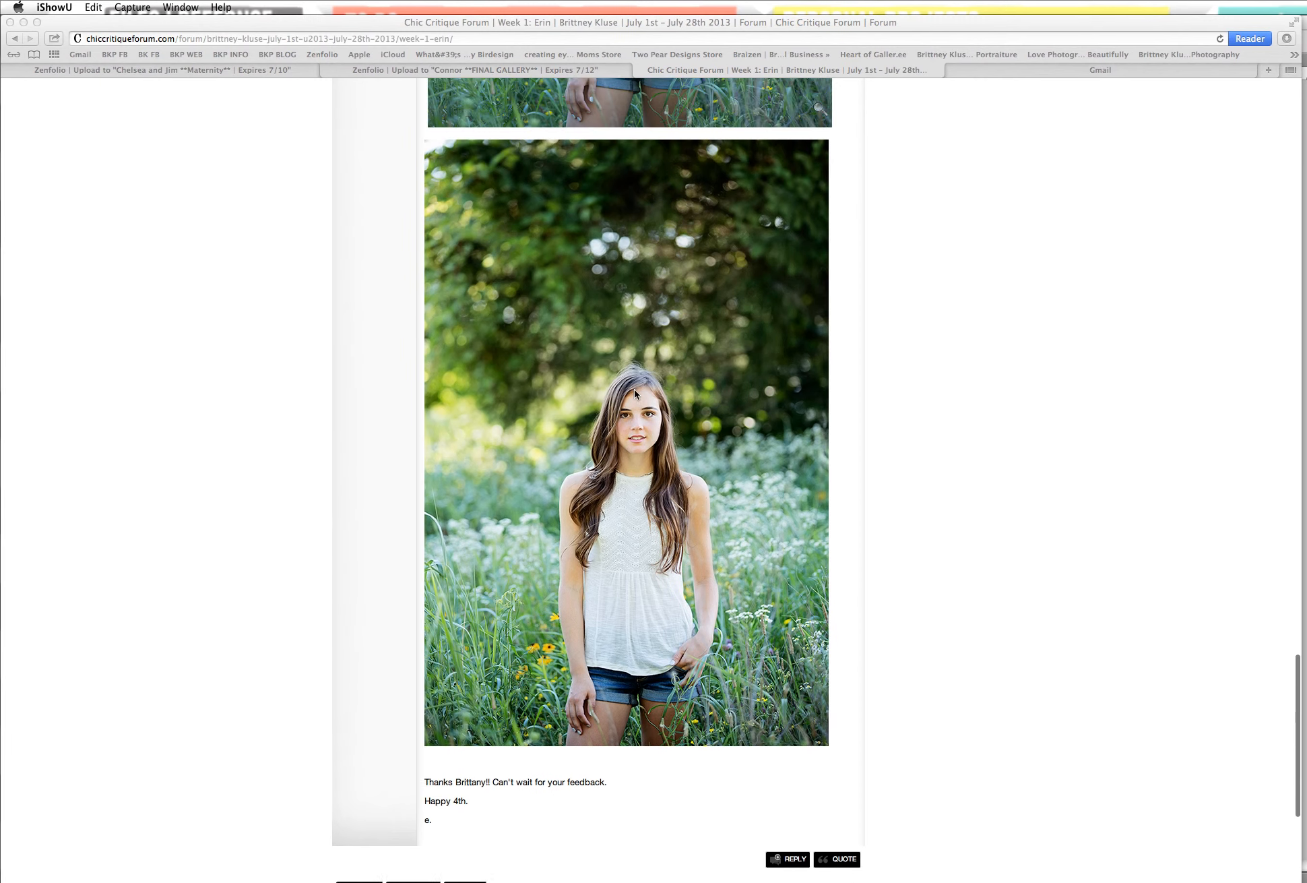
scroll(636, 393, "down", 3)
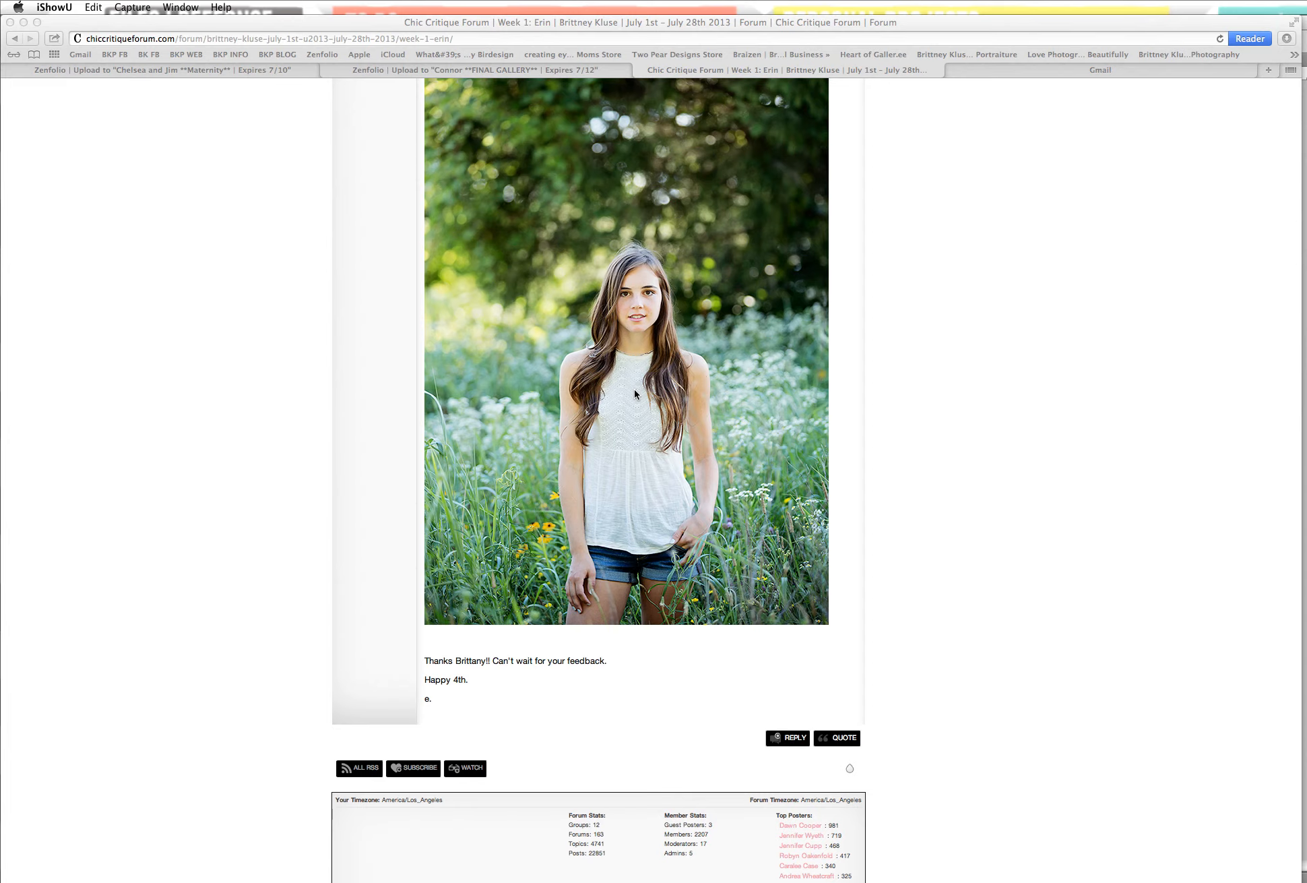